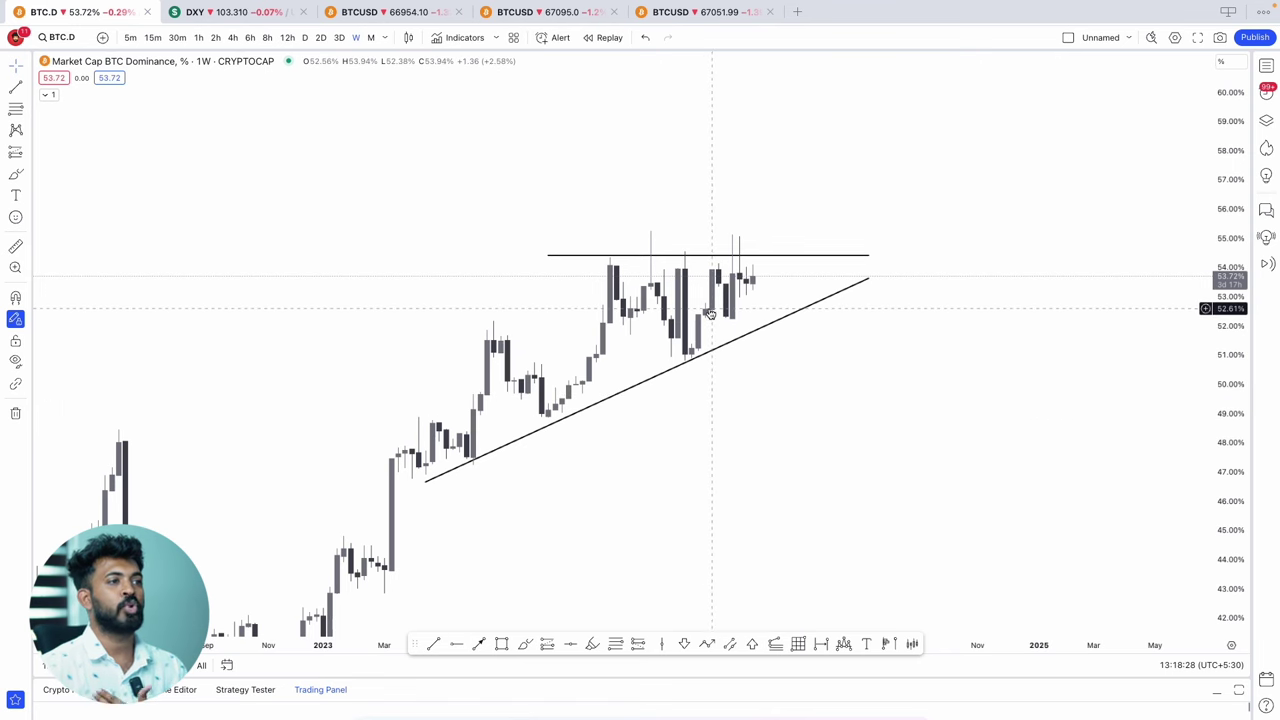
Brush a rising breakout path and a falling breakdown path, then show the DXY daily chart
{"action": "left_click", "coordinate": [524, 643]}
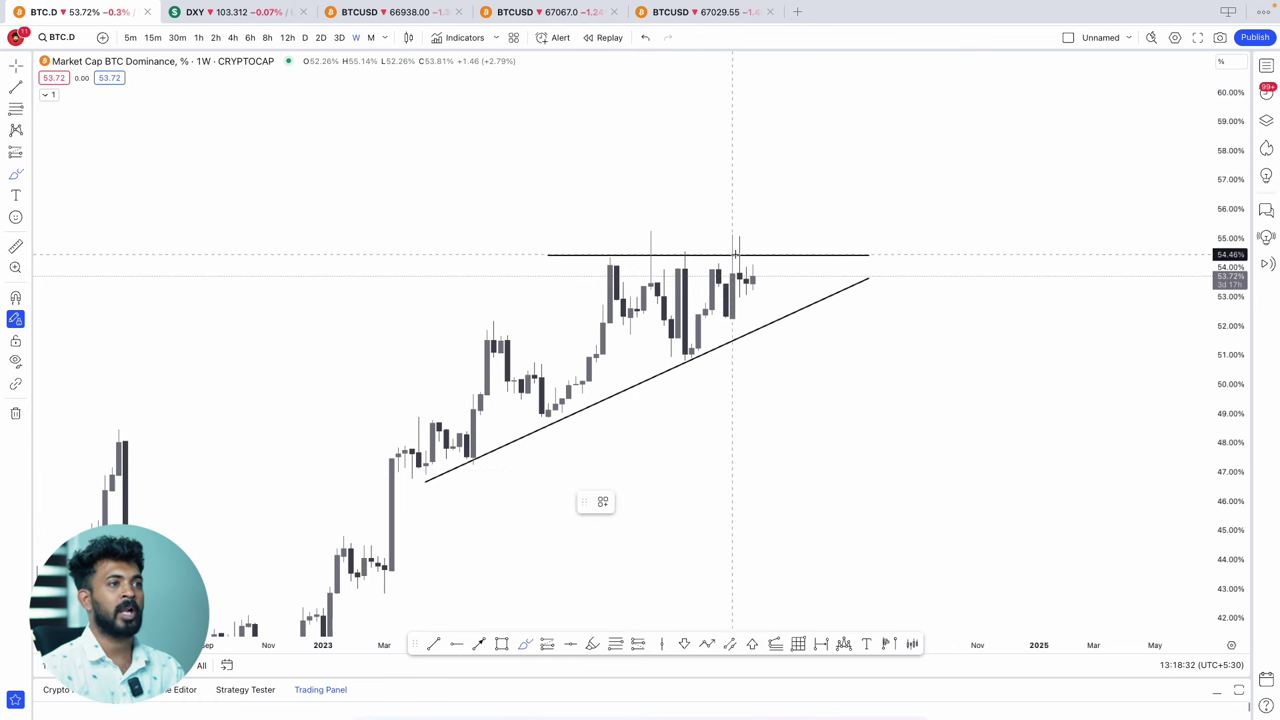
{"action": "mouse_move", "coordinate": [748, 276]}
{"action": "left_mouse_down"}
{"action": "mouse_move", "coordinate": [777, 228]}
{"action": "mouse_move", "coordinate": [794, 246]}
{"action": "mouse_move", "coordinate": [849, 140]}
{"action": "left_mouse_up"}
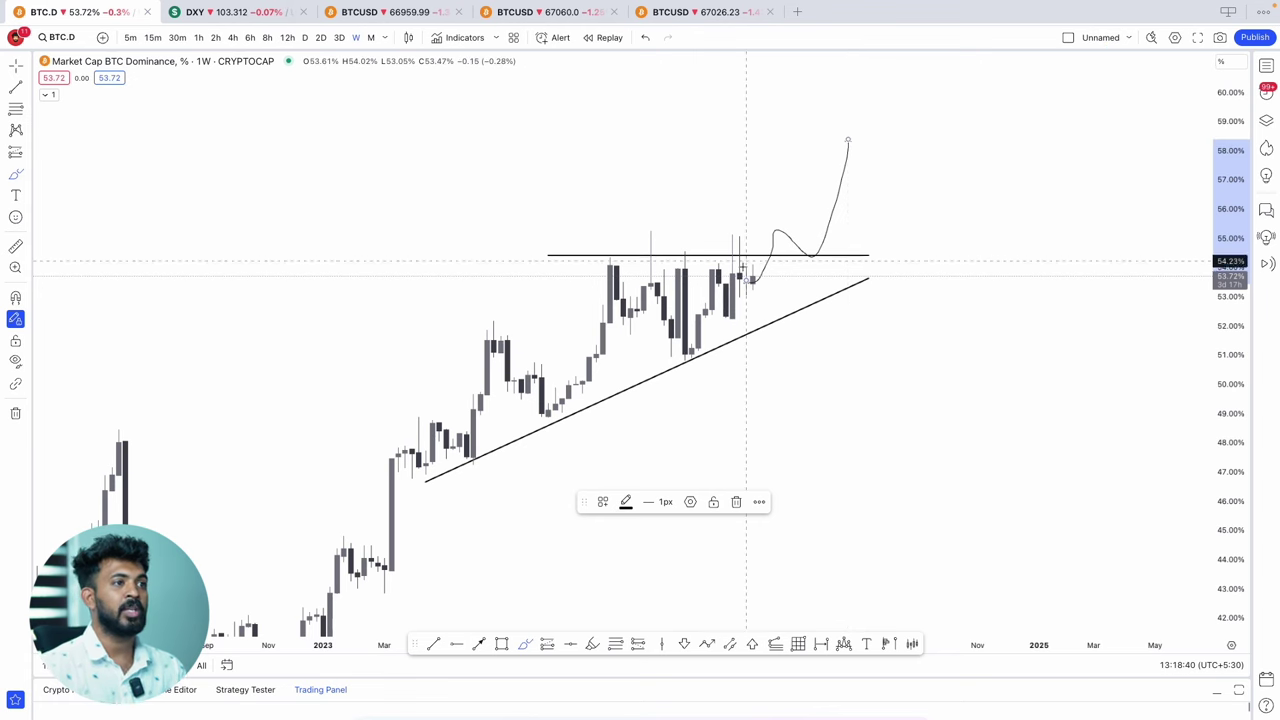
{"action": "left_click_drag", "start_coordinate": [747, 266], "coordinate": [806, 355]}
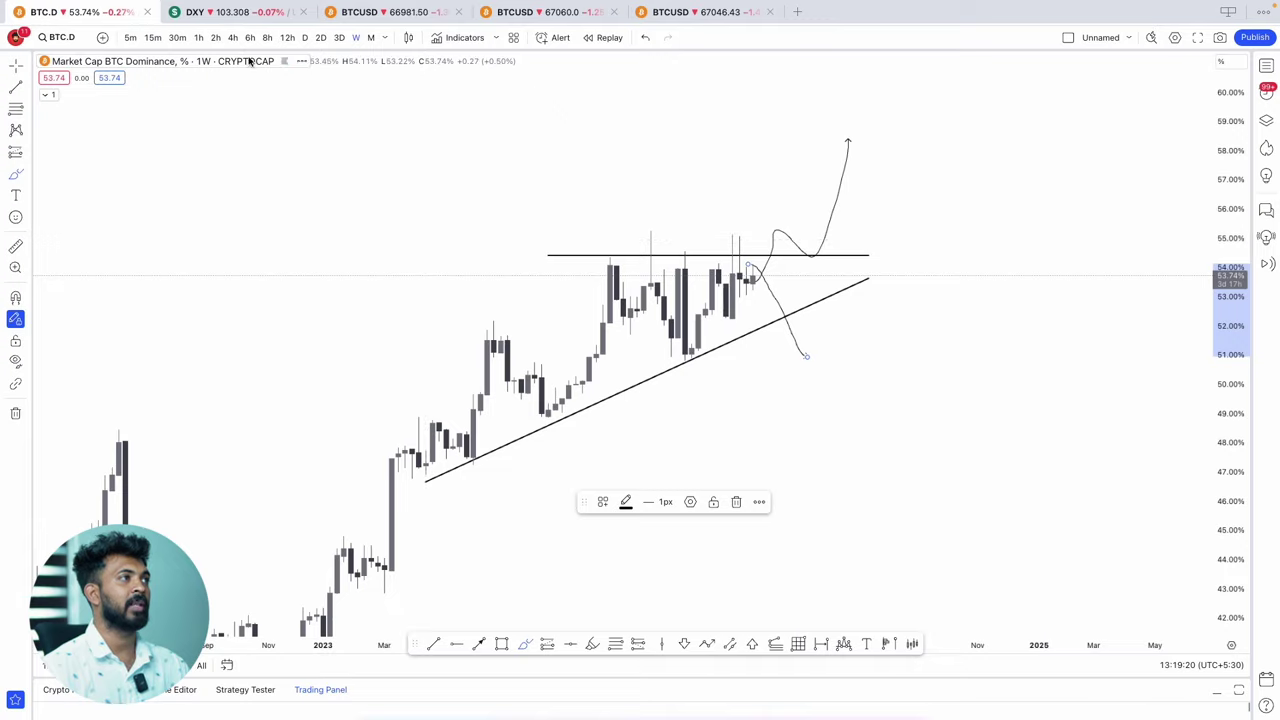
{"action": "left_click", "coordinate": [217, 12]}
{"action": "left_click_drag", "start_coordinate": [871, 272], "coordinate": [797, 266]}
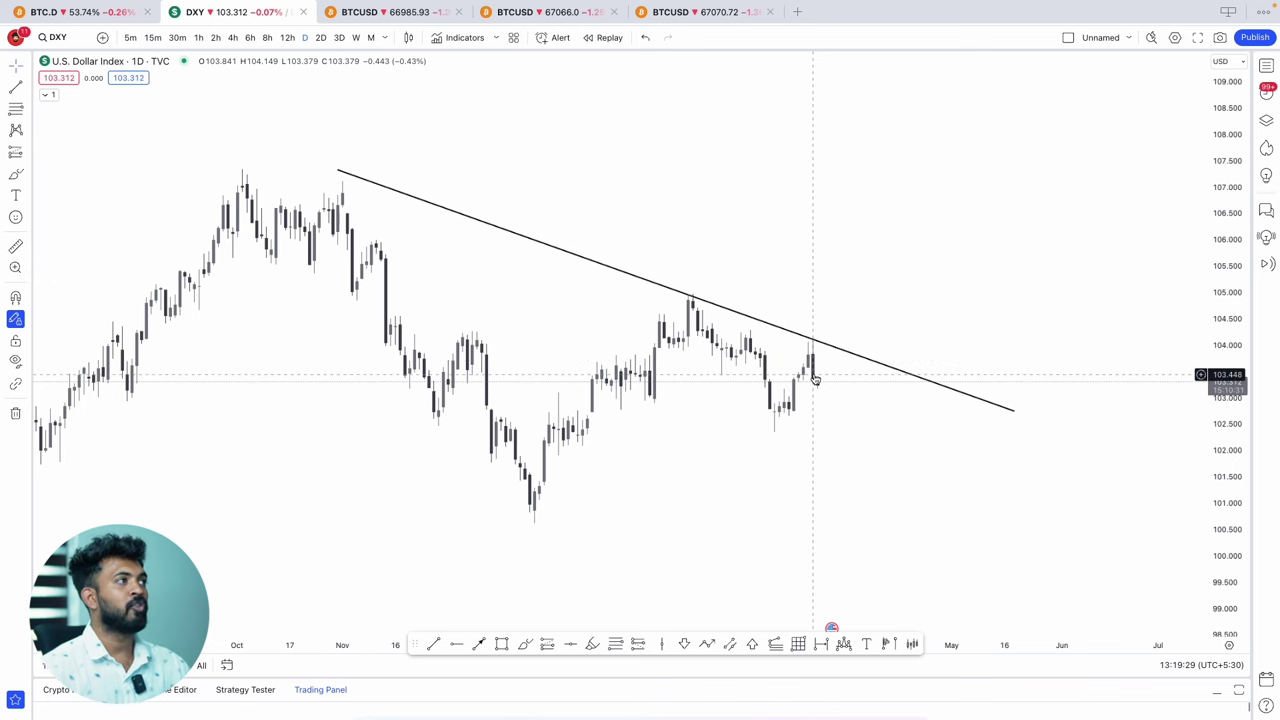
Select and deselect the DXY downtrend line, then switch to the BTCUSD weekly chart
{"action": "scroll", "coordinate": [795, 283], "scroll_direction": "right", "scroll_amount": 2}
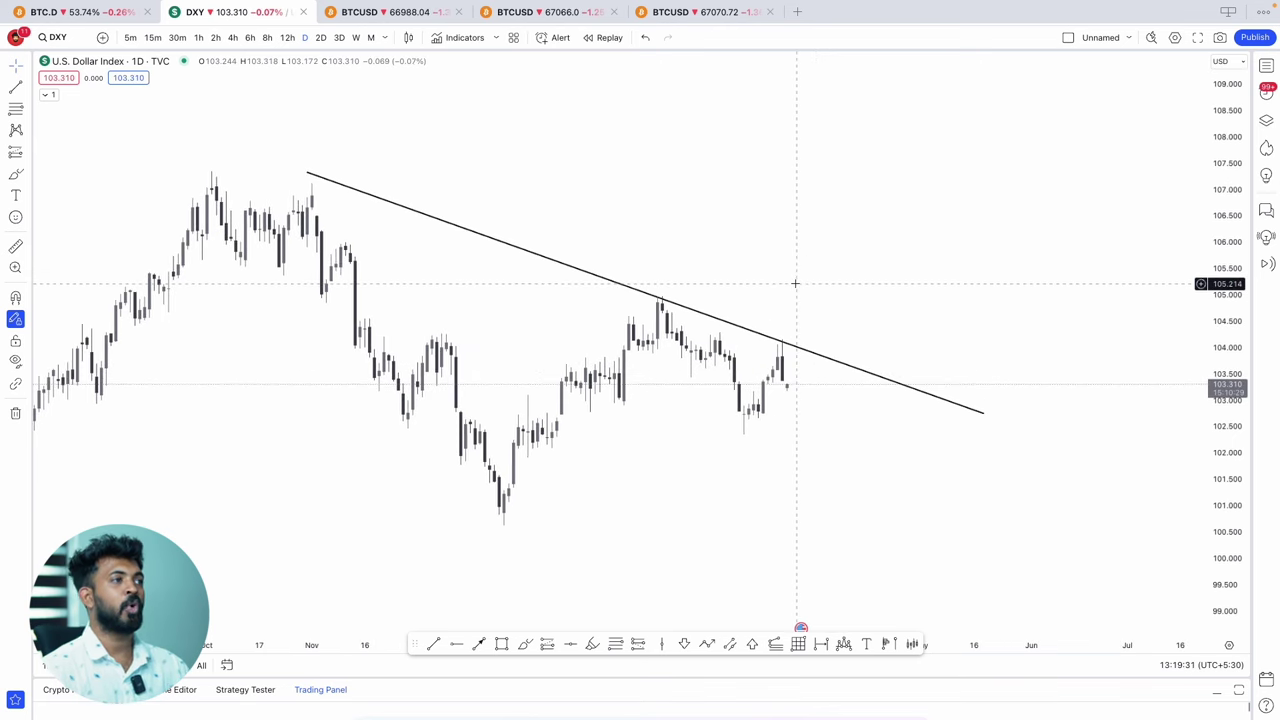
{"action": "scroll", "coordinate": [795, 283], "scroll_direction": "up", "scroll_amount": 2}
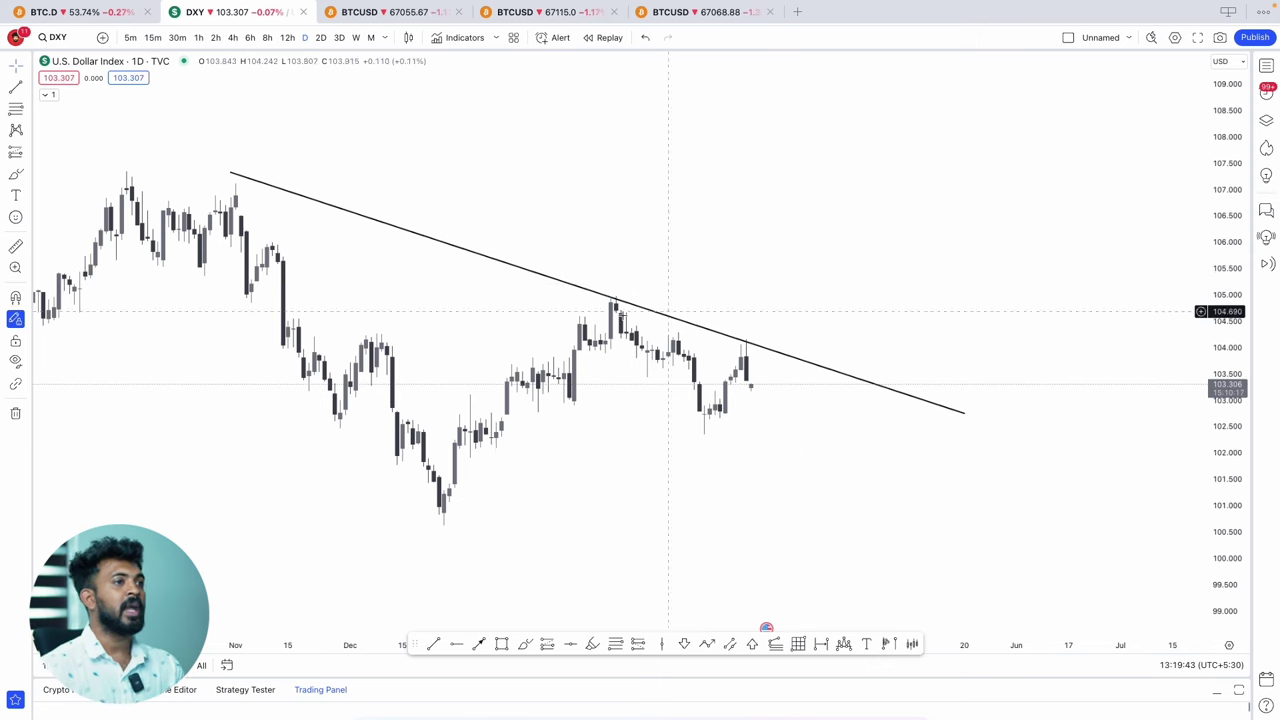
{"action": "left_click", "coordinate": [746, 345]}
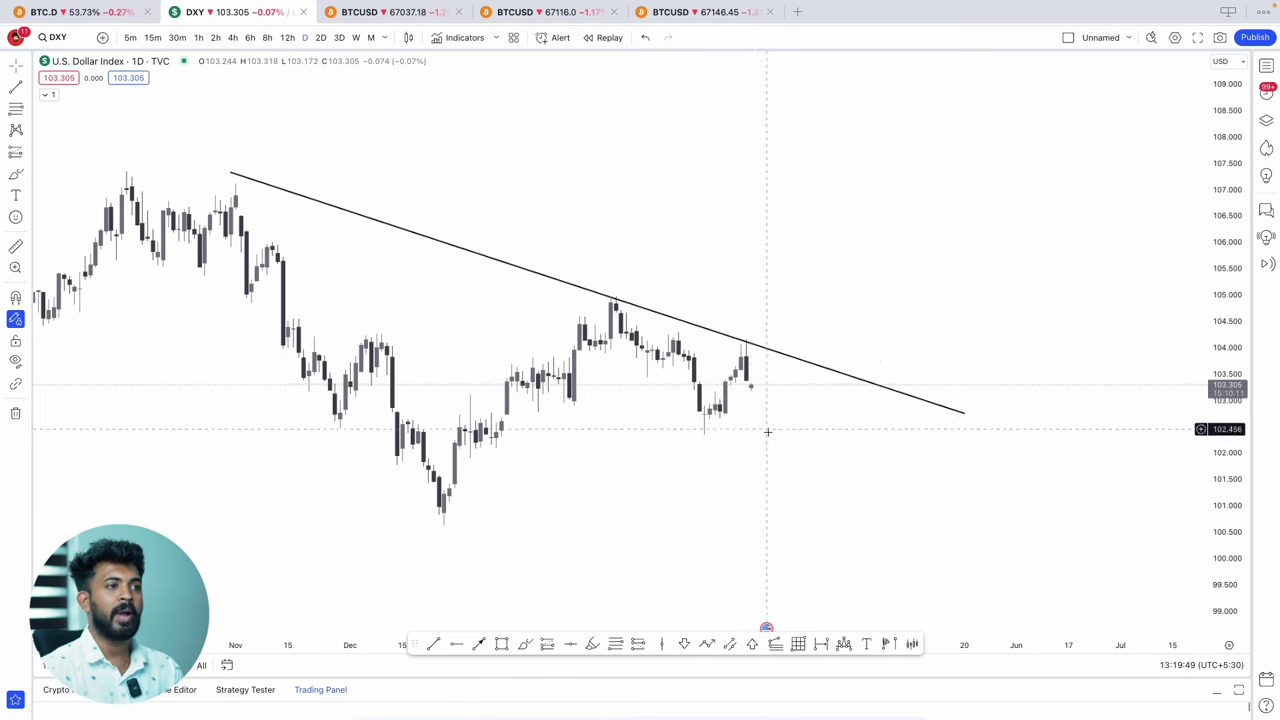
{"action": "left_click", "coordinate": [757, 400]}
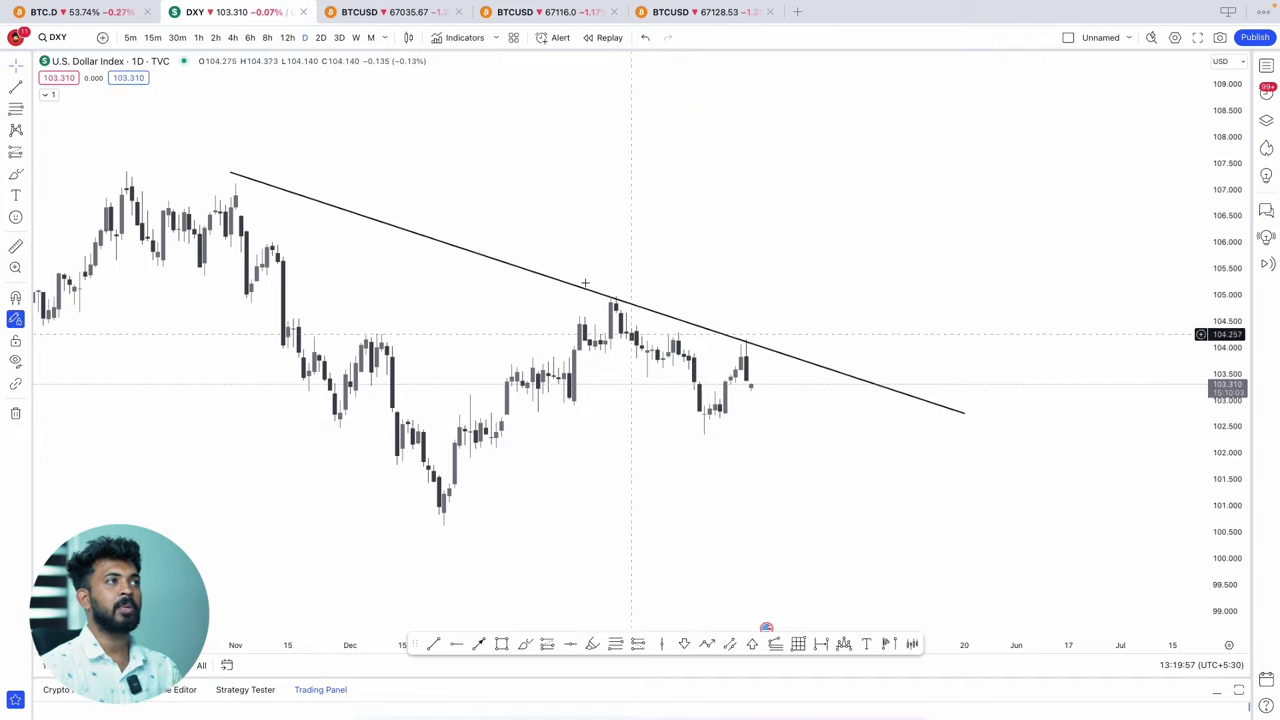
{"action": "left_click", "coordinate": [390, 12]}
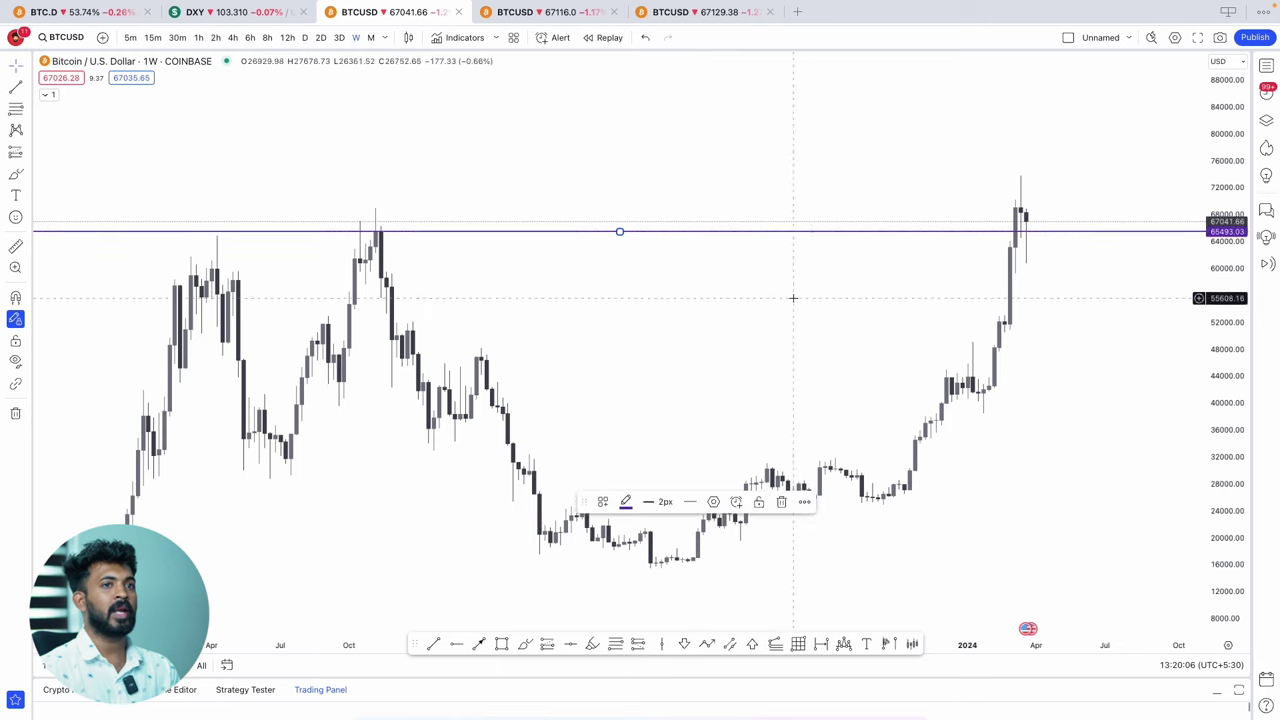
Bring recent weekly candles into view and select the purple horizontal level
{"action": "left_click_drag", "start_coordinate": [808, 317], "coordinate": [799, 326]}
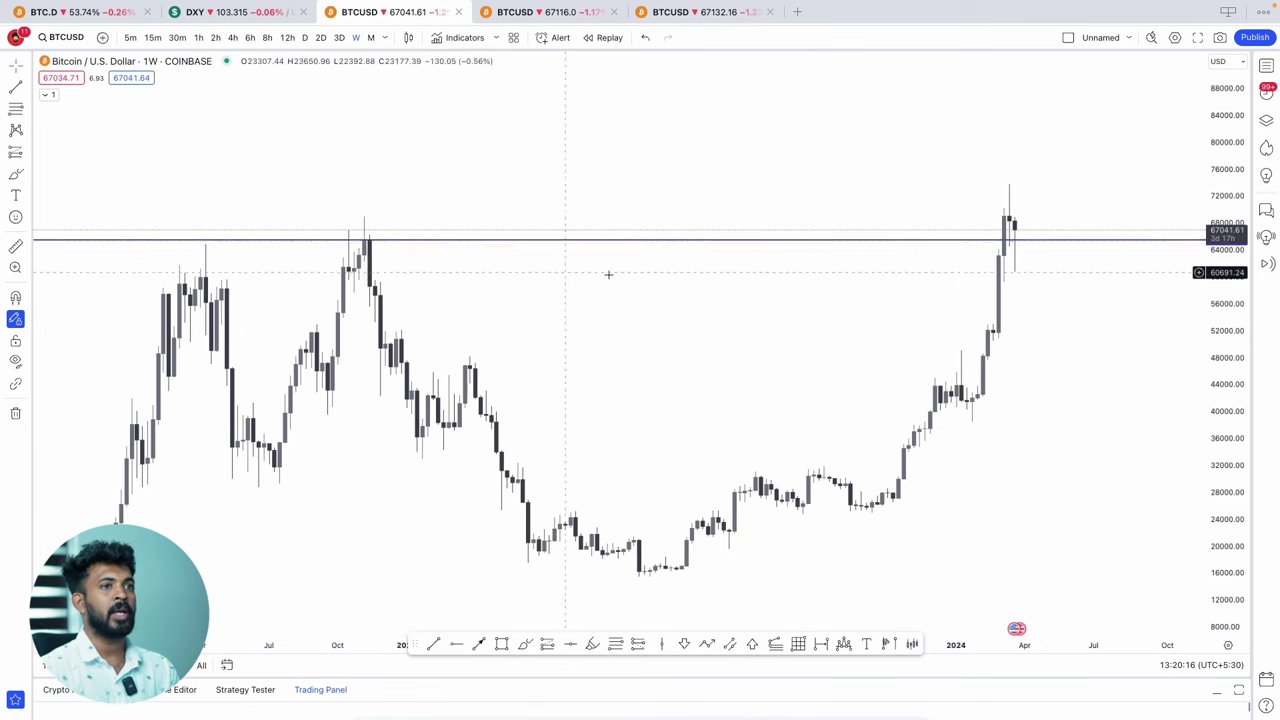
{"action": "scroll", "coordinate": [520, 280], "scroll_direction": "right", "scroll_amount": 3}
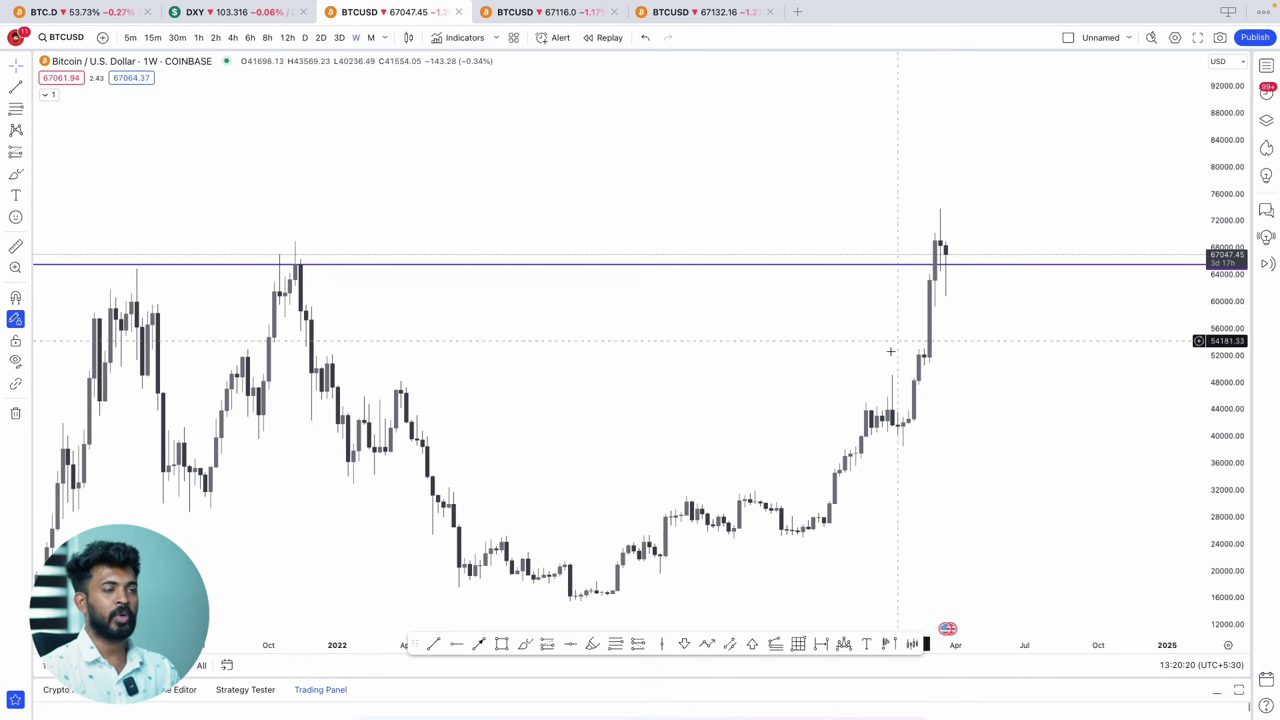
{"action": "scroll", "coordinate": [850, 350], "scroll_direction": "right", "scroll_amount": 3}
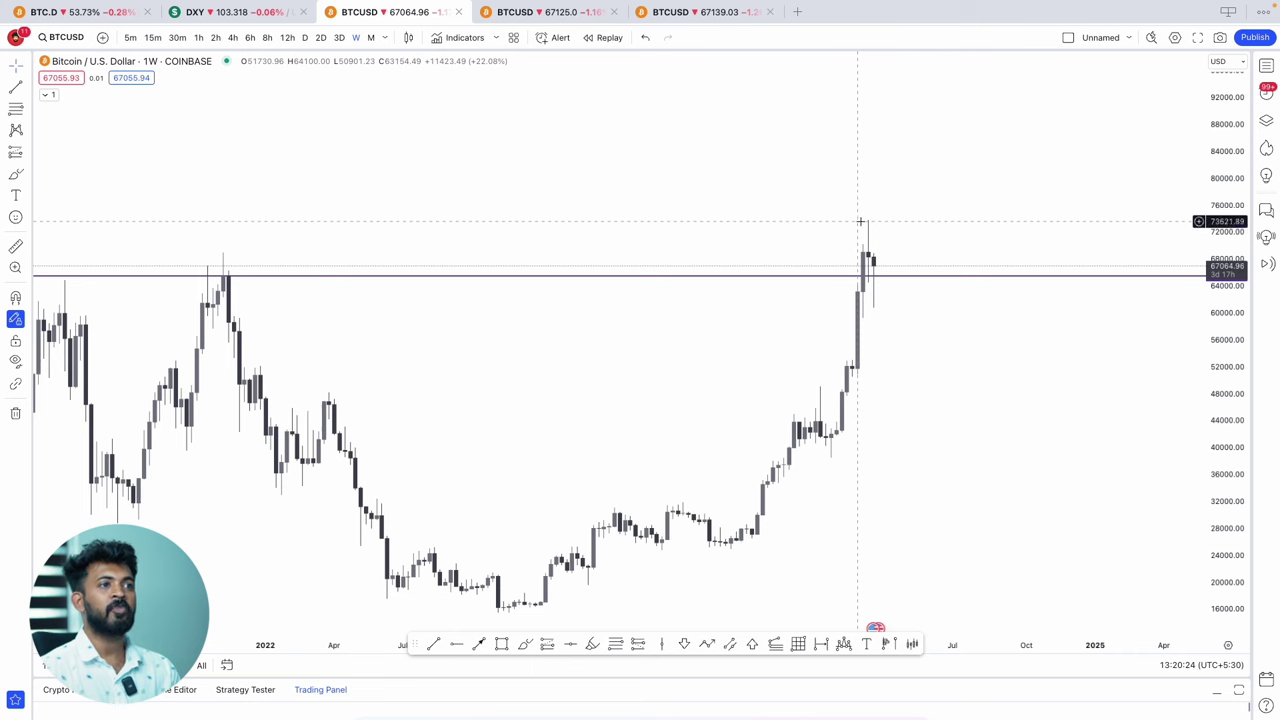
{"action": "scroll", "coordinate": [879, 312], "scroll_direction": "right", "scroll_amount": 1}
{"action": "scroll", "coordinate": [879, 312], "scroll_direction": "up", "scroll_amount": 2}
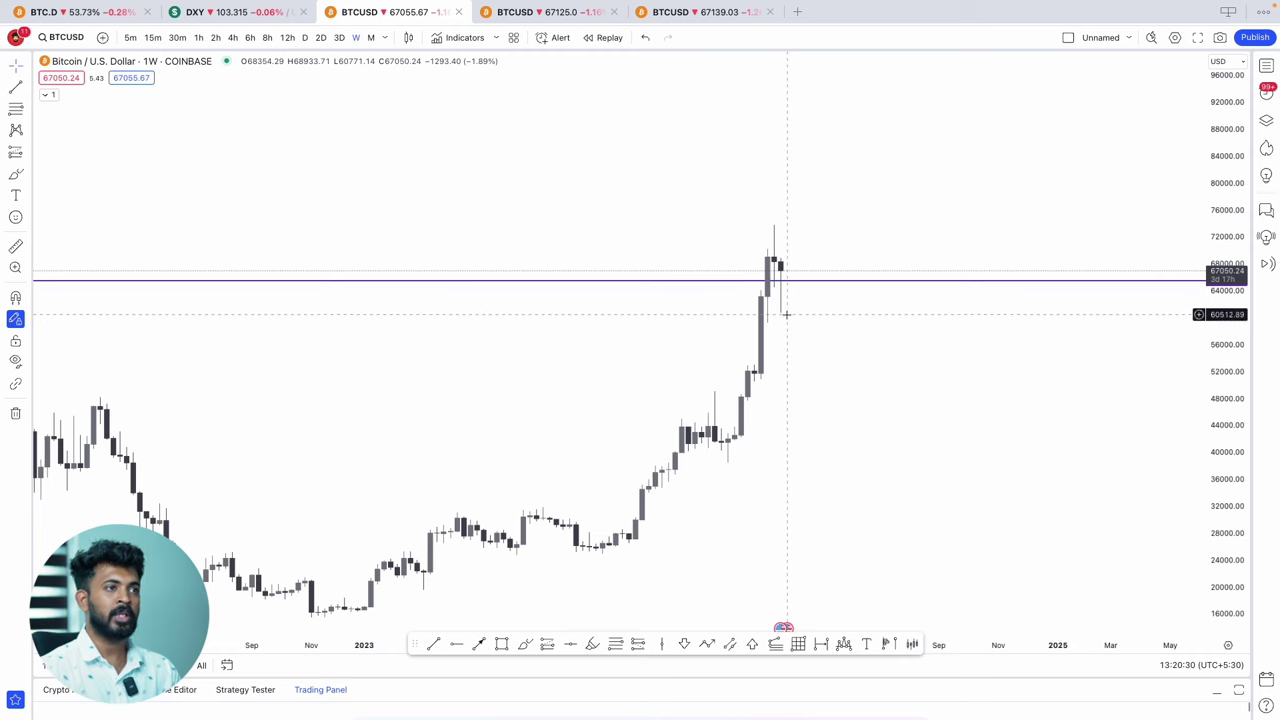
{"action": "left_click", "coordinate": [782, 284]}
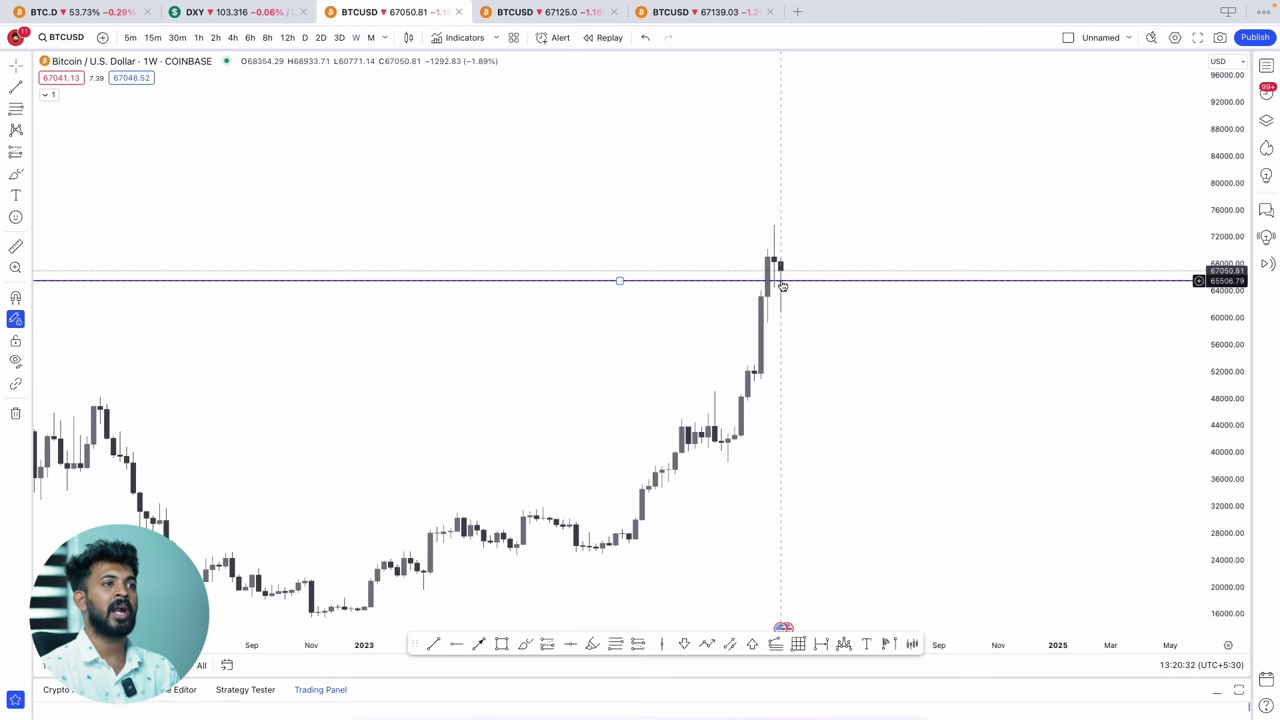
{"action": "left_click", "coordinate": [785, 289]}
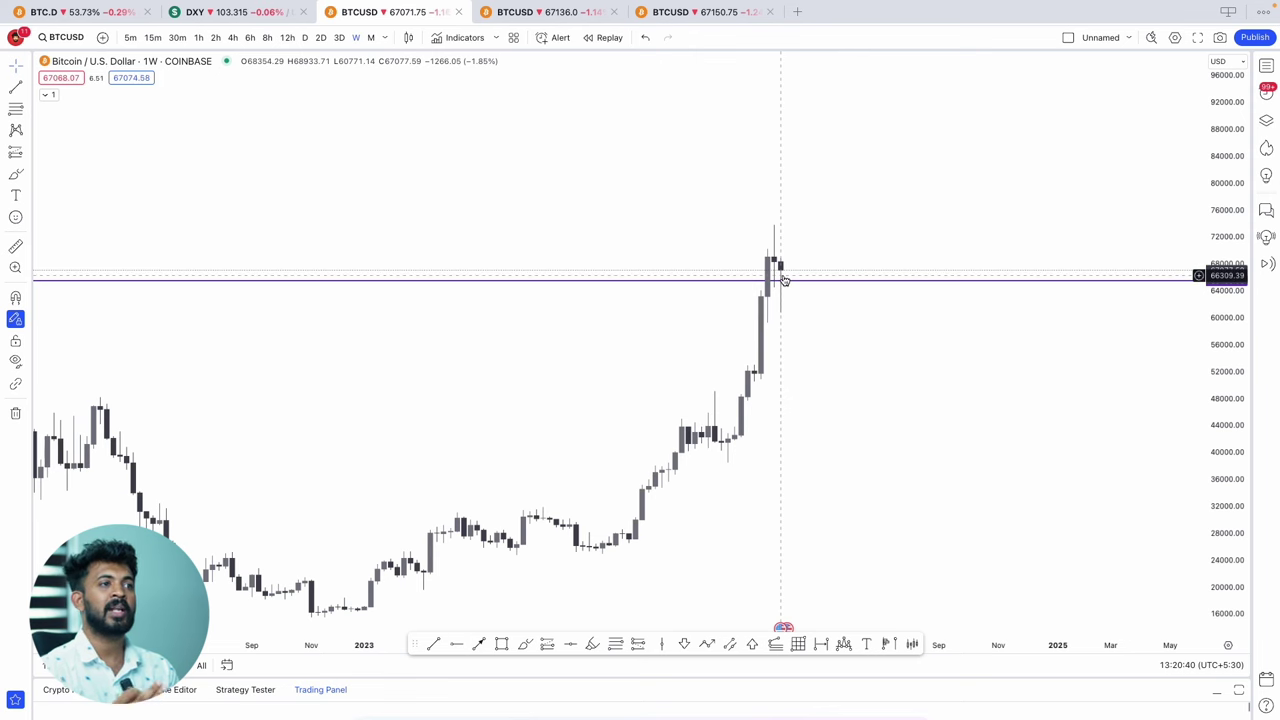
Raise the purple horizontal level to about 66,041.86
{"action": "left_click", "coordinate": [784, 280]}
{"action": "scroll", "coordinate": [651, 331], "scroll_direction": "down", "scroll_amount": 3}
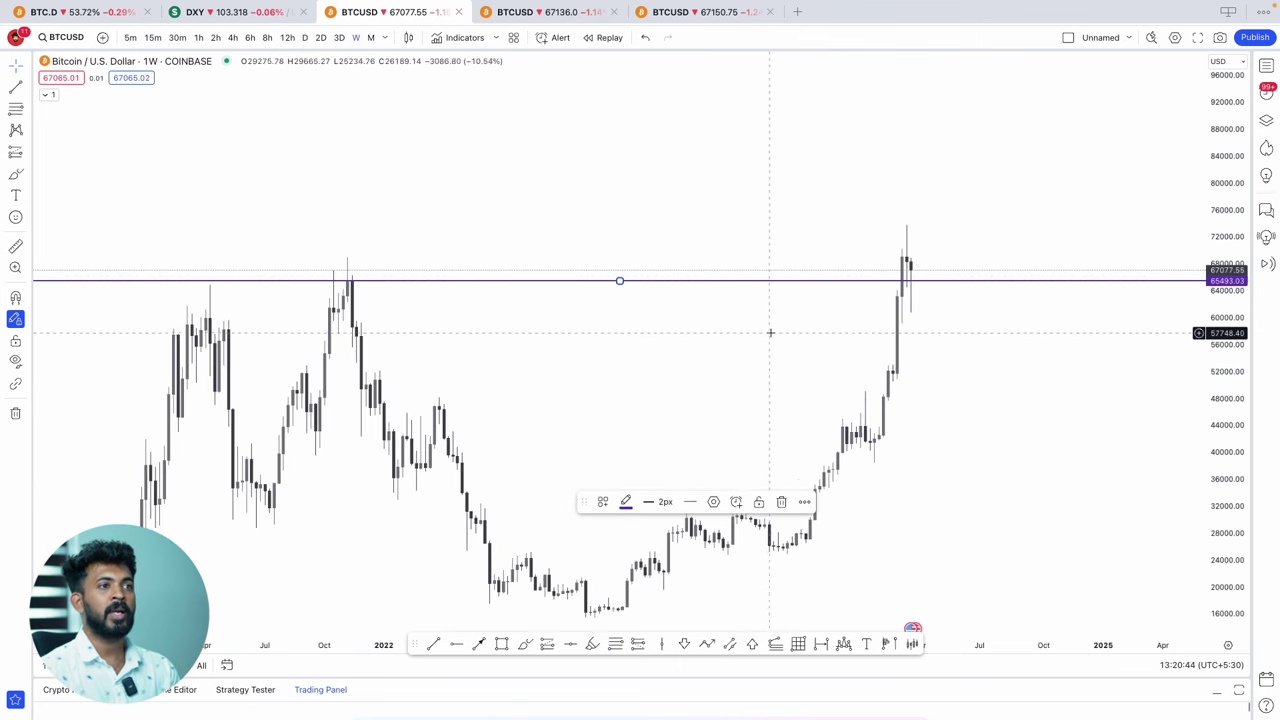
{"action": "scroll", "coordinate": [1011, 330], "scroll_direction": "down", "scroll_amount": 2}
{"action": "left_click", "coordinate": [1006, 337]}
{"action": "scroll", "coordinate": [471, 340], "scroll_direction": "up", "scroll_amount": 3}
{"action": "scroll", "coordinate": [686, 371], "scroll_direction": "up", "scroll_amount": 3}
{"action": "left_click_drag", "start_coordinate": [729, 316], "coordinate": [756, 343]}
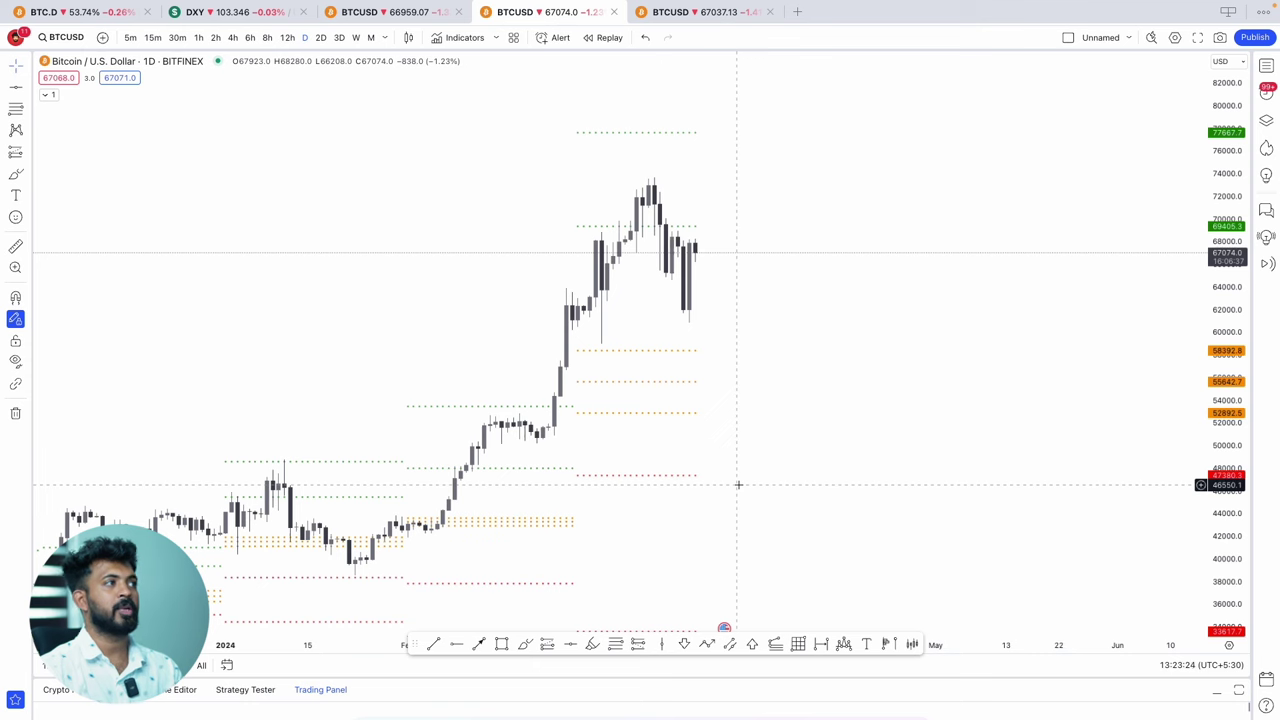
Draw a grey support zone from about 52,850 to 58,400, discarding a trial brush stroke
{"action": "left_click", "coordinate": [501, 644]}
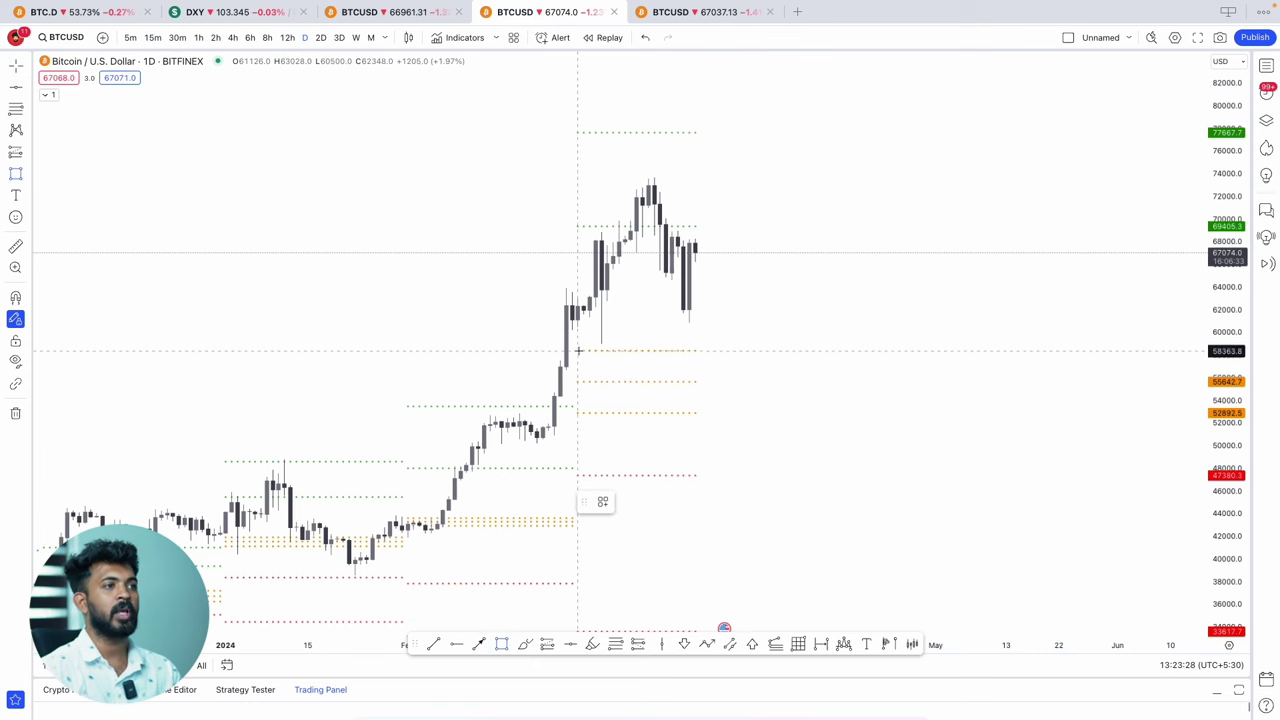
{"action": "mouse_move", "coordinate": [577, 350]}
{"action": "left_mouse_down"}
{"action": "mouse_move", "coordinate": [800, 417]}
{"action": "mouse_move", "coordinate": [865, 413]}
{"action": "left_mouse_up"}
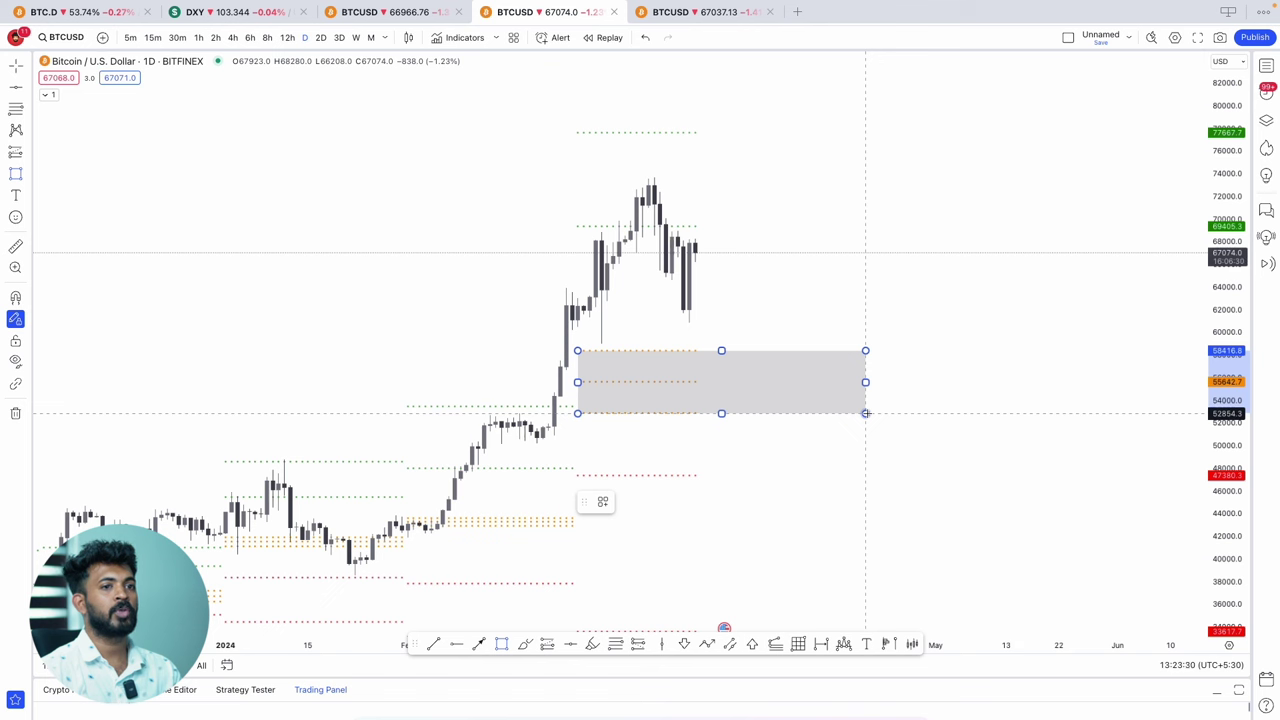
{"action": "left_click", "coordinate": [694, 451]}
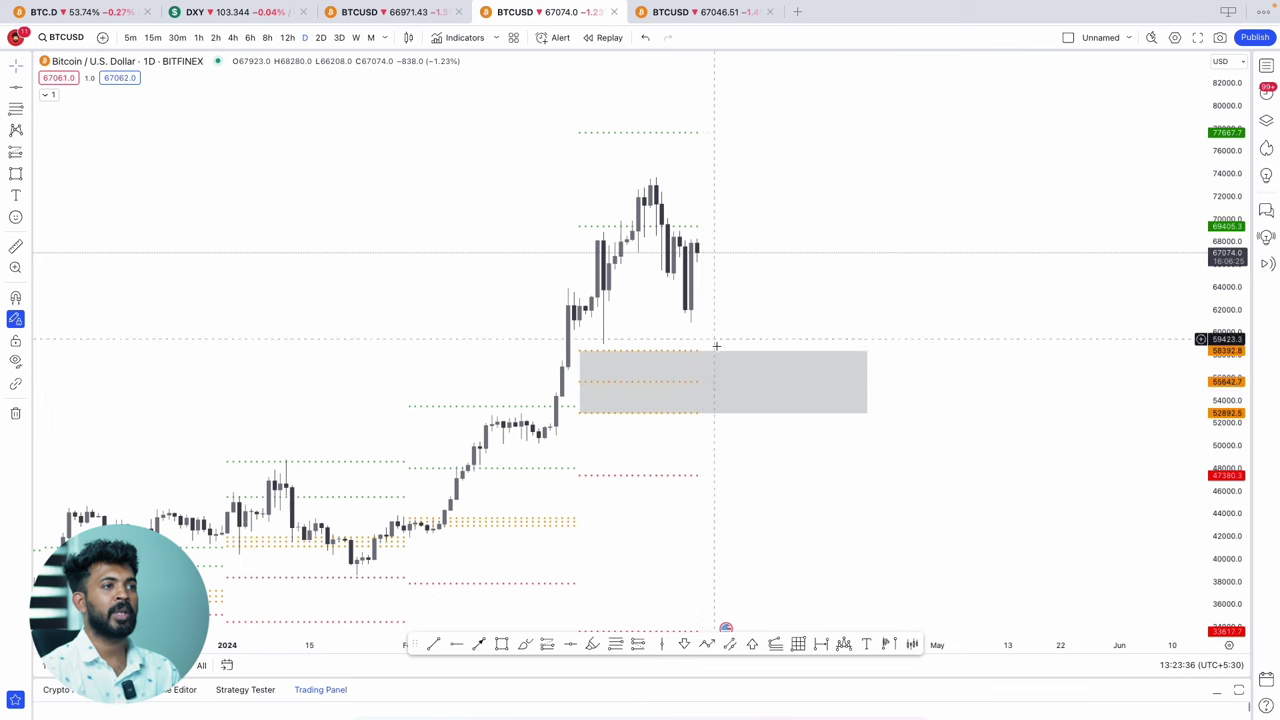
{"action": "key", "text": "alt+b"}
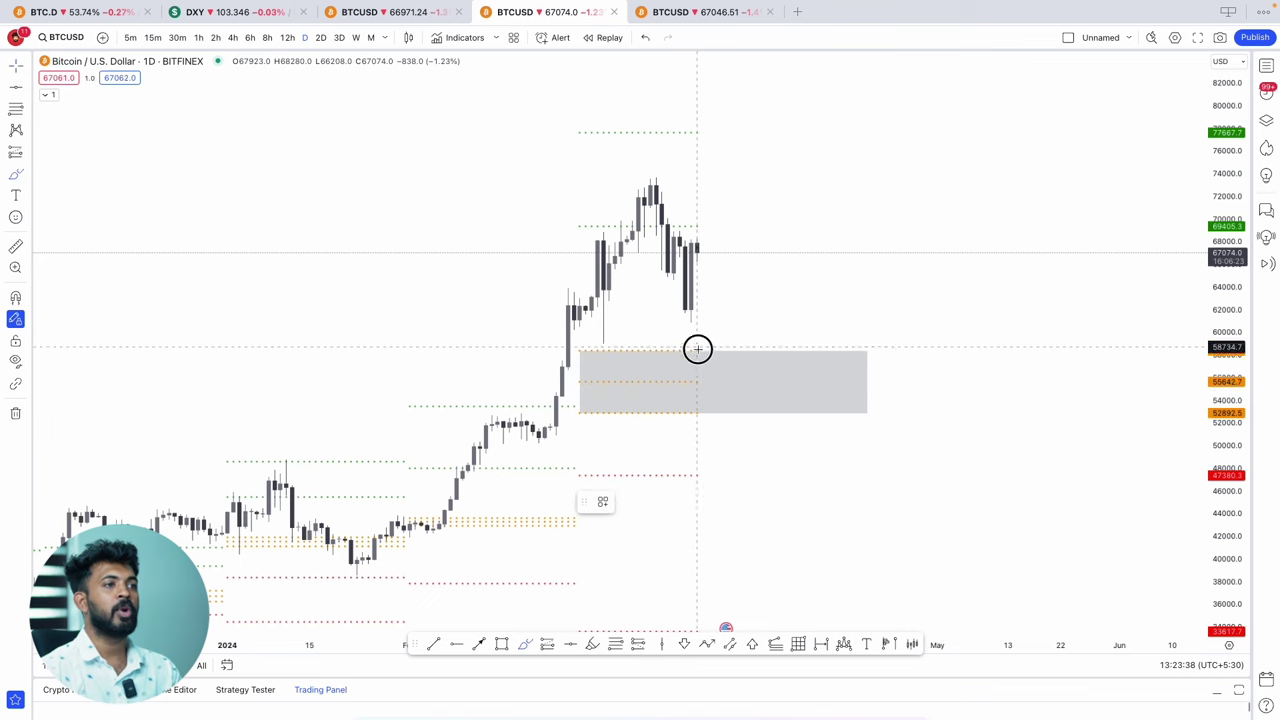
{"action": "left_click_drag", "start_coordinate": [700, 352], "coordinate": [820, 222]}
{"action": "key", "text": "ctrl+z"}
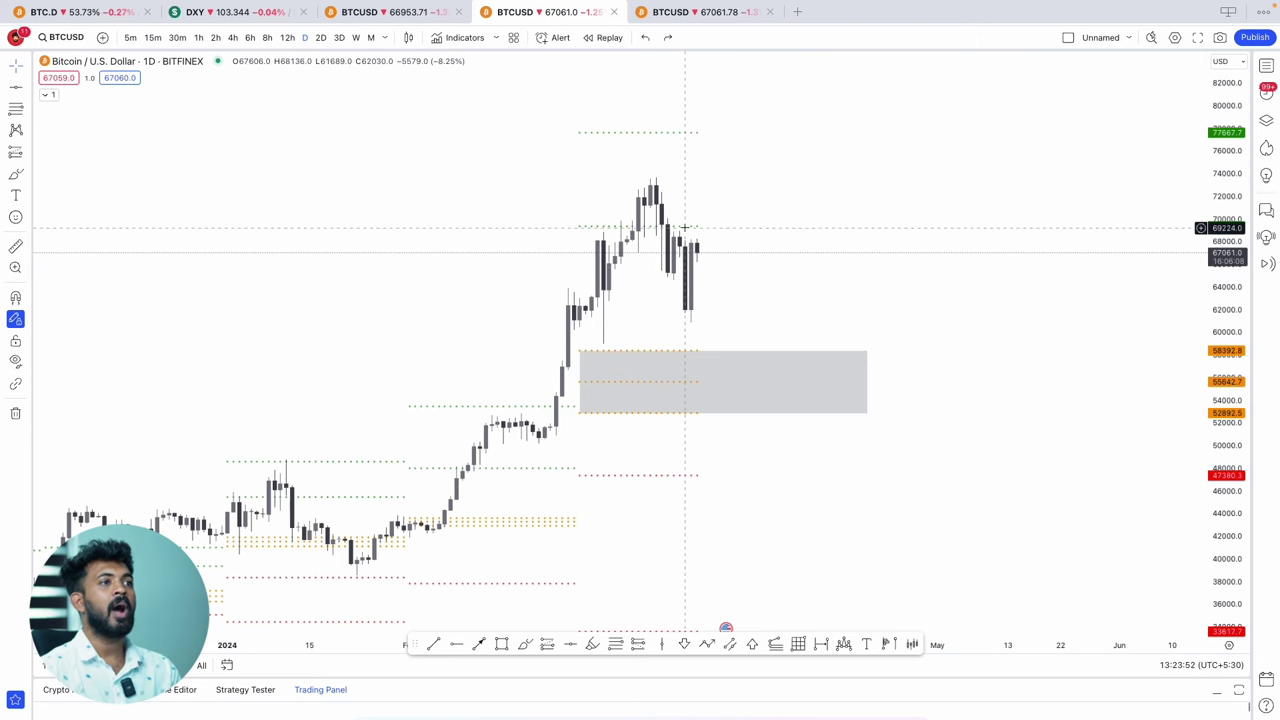
Sketch a projected path up to about 77,488 and a short dip, then remove all drawings
{"action": "left_click", "coordinate": [525, 643]}
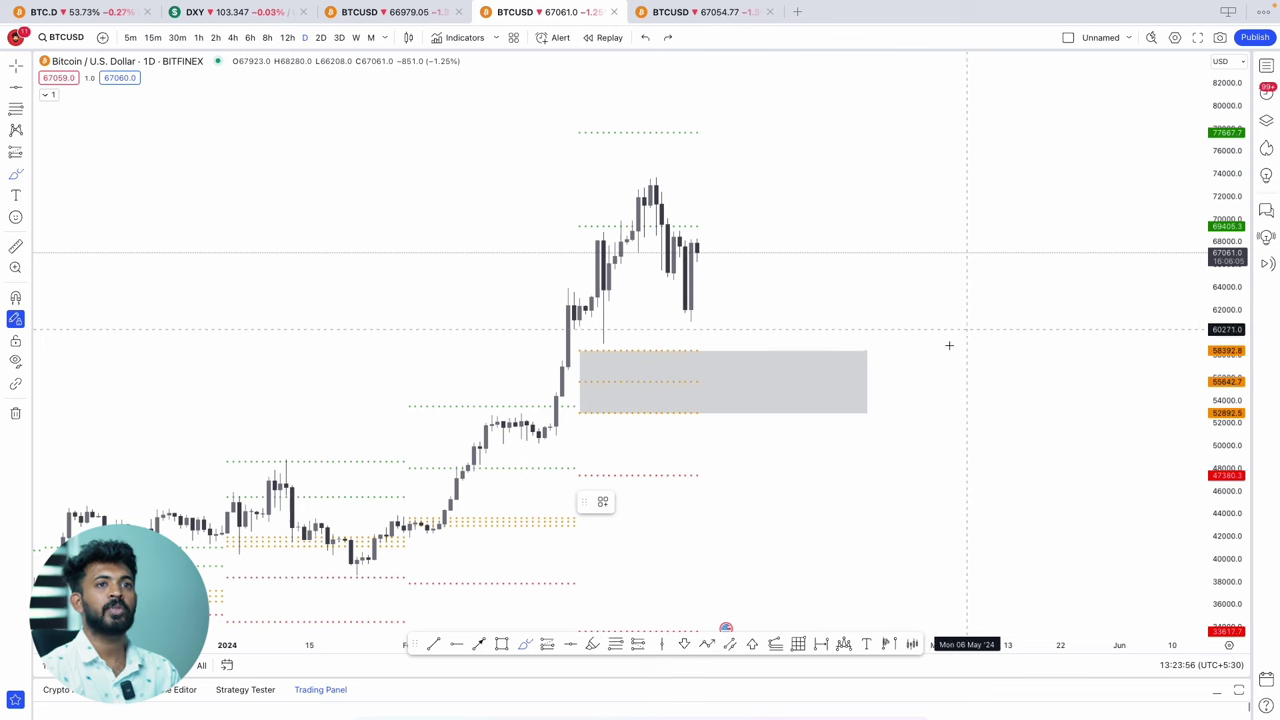
{"action": "mouse_move", "coordinate": [700, 252]}
{"action": "left_mouse_down"}
{"action": "mouse_move", "coordinate": [718, 213]}
{"action": "mouse_move", "coordinate": [726, 220]}
{"action": "mouse_move", "coordinate": [798, 134]}
{"action": "left_mouse_up"}
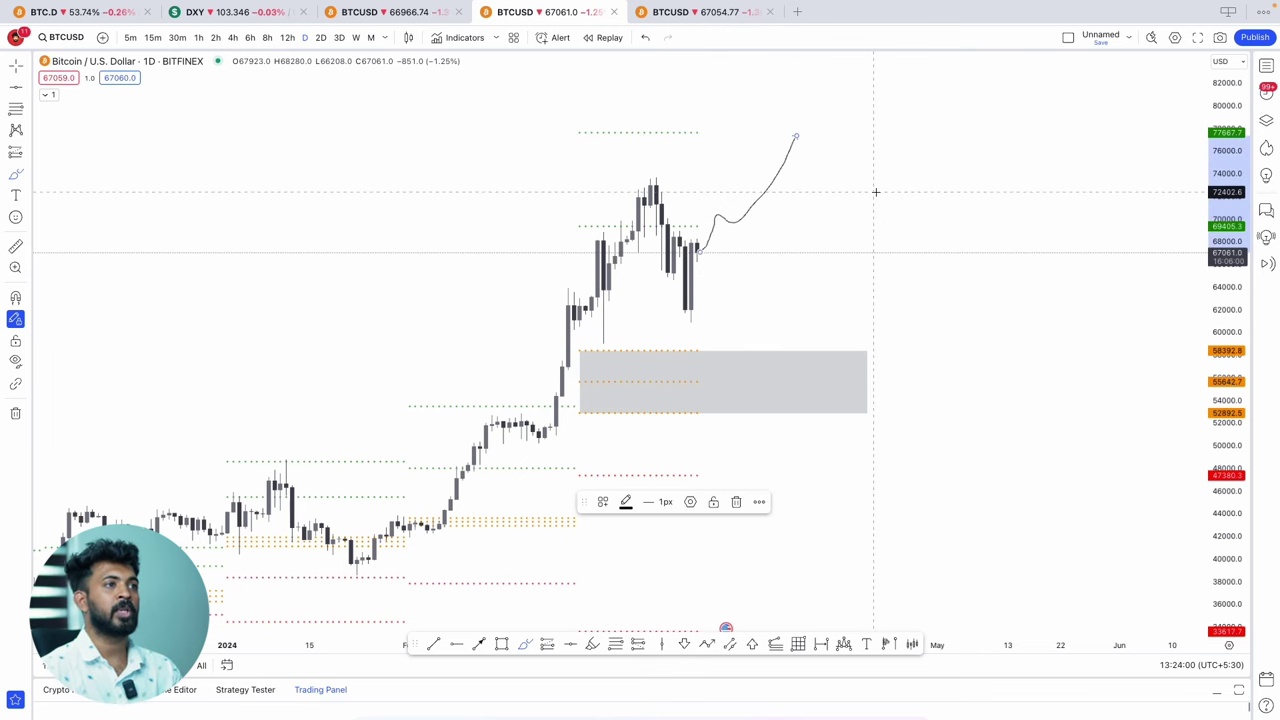
{"action": "scroll", "coordinate": [920, 220], "scroll_direction": "down", "scroll_amount": 1}
{"action": "left_click_drag", "start_coordinate": [916, 300], "coordinate": [934, 319]}
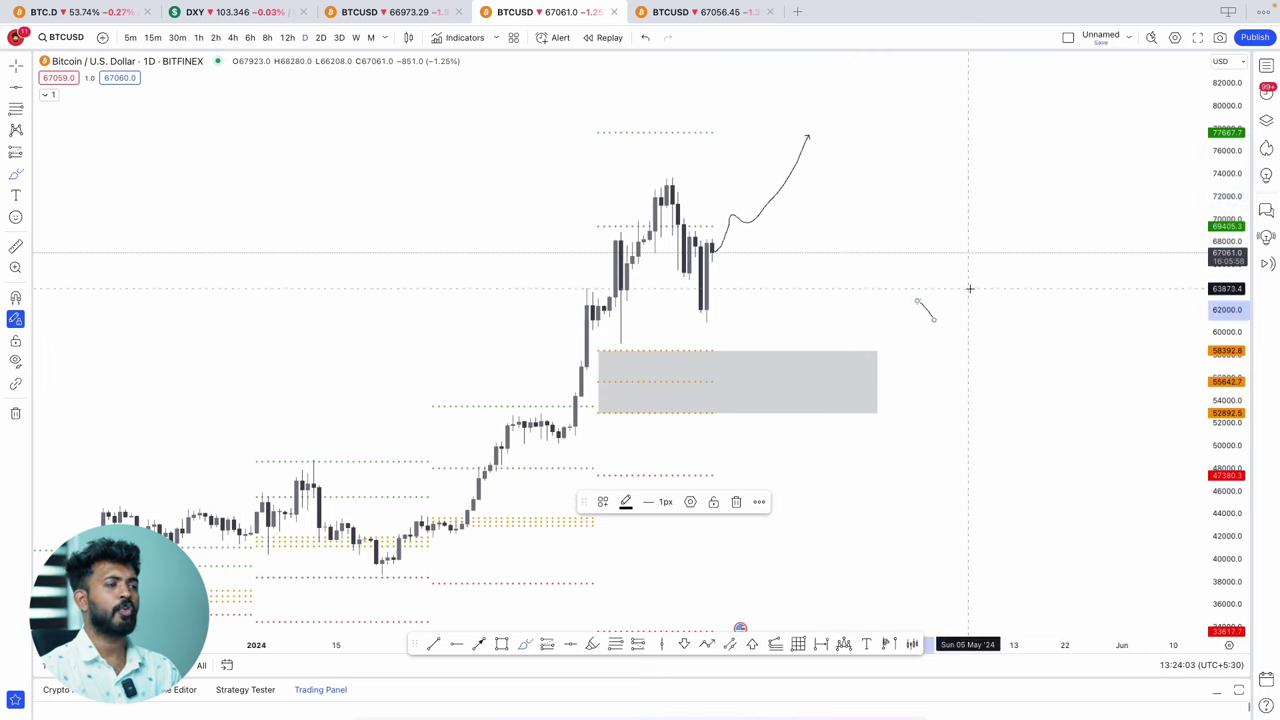
{"action": "left_click", "coordinate": [15, 413]}
{"action": "left_click", "coordinate": [60, 413]}
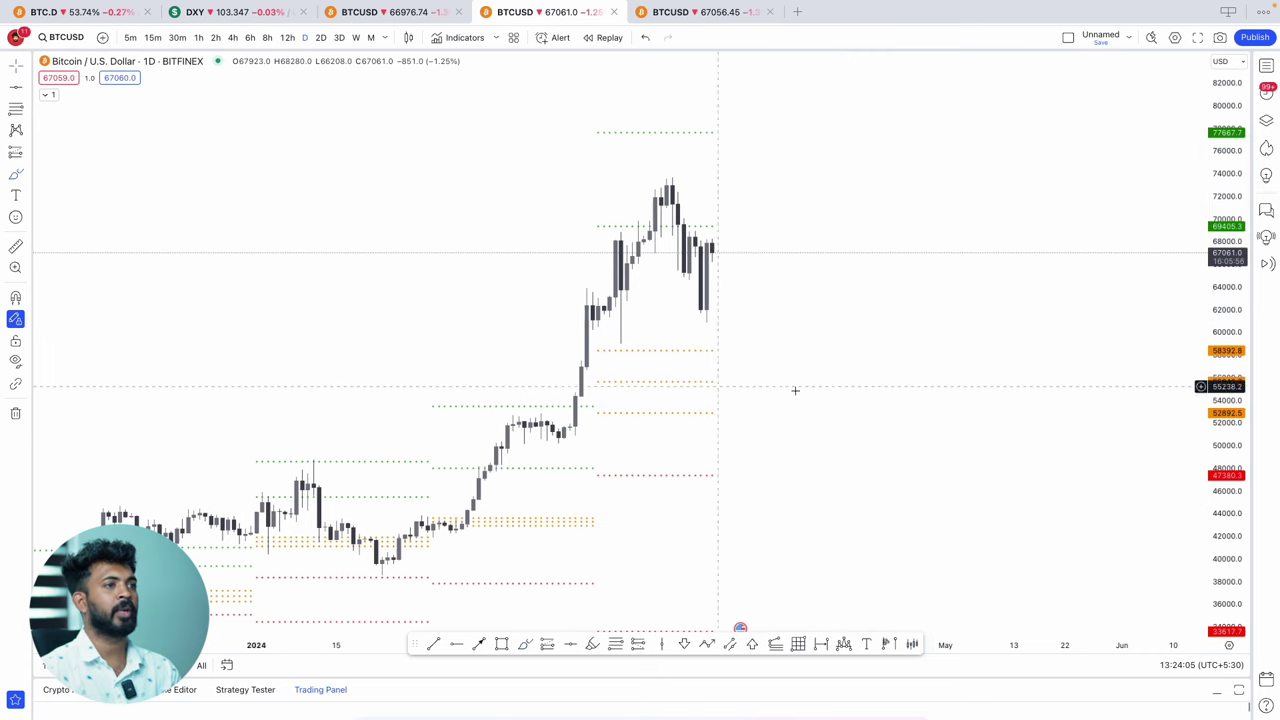
{"action": "left_click", "coordinate": [591, 647]}
{"action": "mouse_move", "coordinate": [372, 545]}
{"action": "left_mouse_down"}
{"action": "mouse_move", "coordinate": [500, 370]}
{"action": "mouse_move", "coordinate": [551, 426]}
{"action": "mouse_move", "coordinate": [651, 169]}
{"action": "mouse_move", "coordinate": [706, 290]}
{"action": "mouse_move", "coordinate": [765, 118]}
{"action": "left_mouse_up"}
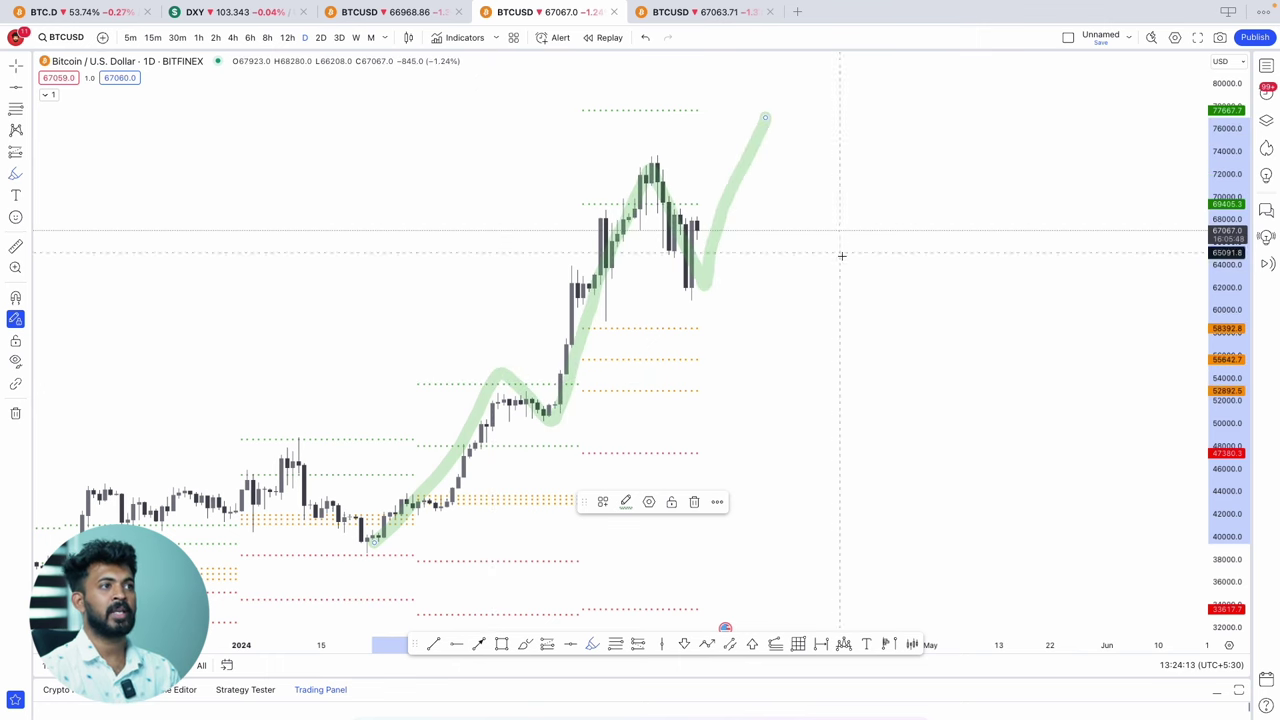
{"action": "left_click_drag", "start_coordinate": [828, 291], "coordinate": [839, 321]}
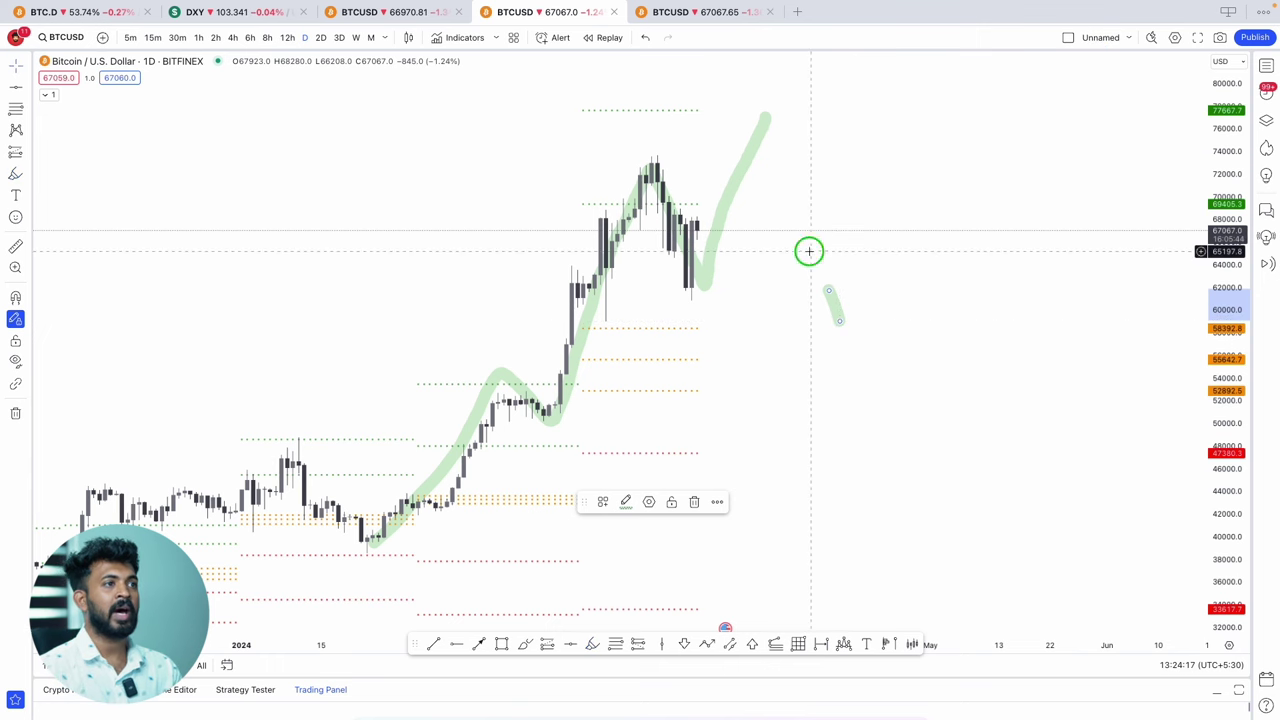
{"action": "left_click", "coordinate": [15, 413]}
{"action": "left_click", "coordinate": [66, 416]}
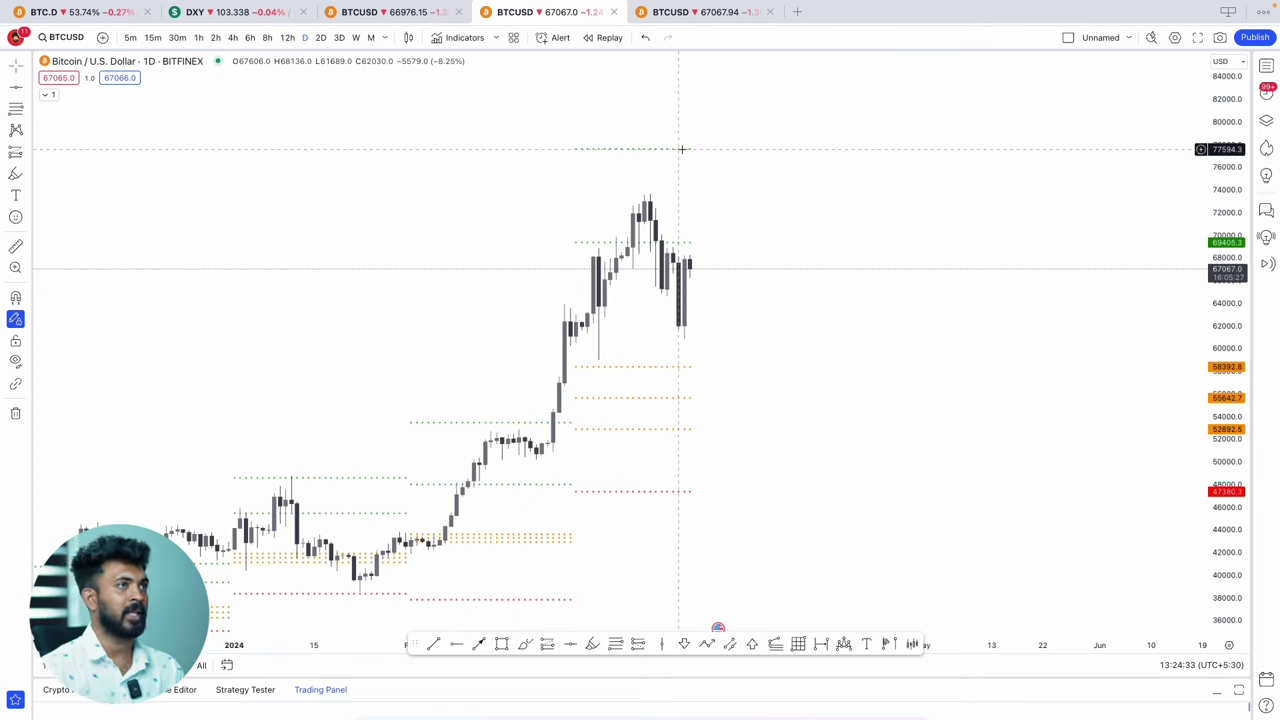
On the 2h Binance chart, remove the old trendline, zone and Fibonacci drawings
{"action": "left_click", "coordinate": [670, 12]}
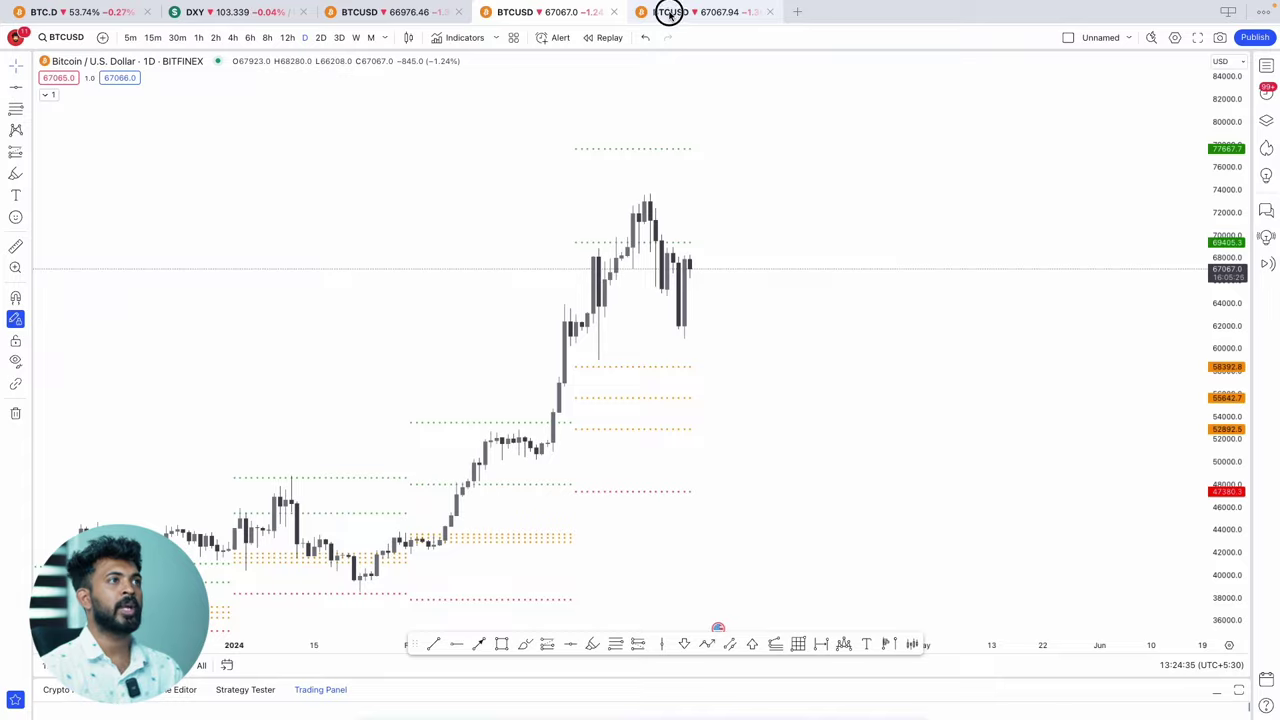
{"action": "left_click_drag", "start_coordinate": [706, 197], "coordinate": [674, 232]}
{"action": "scroll", "coordinate": [724, 232], "scroll_direction": "down", "scroll_amount": 2}
{"action": "left_click_drag", "start_coordinate": [1216, 395], "coordinate": [1218, 336]}
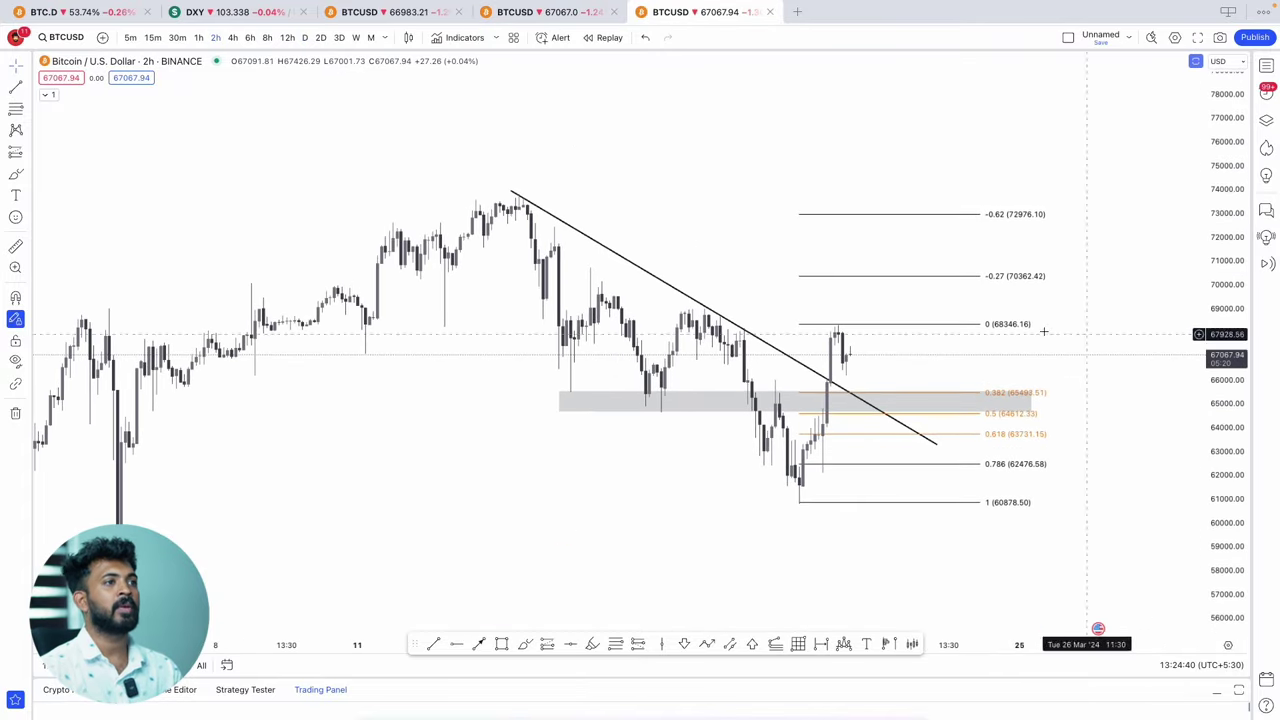
{"action": "left_click", "coordinate": [12, 416]}
{"action": "left_click", "coordinate": [77, 411]}
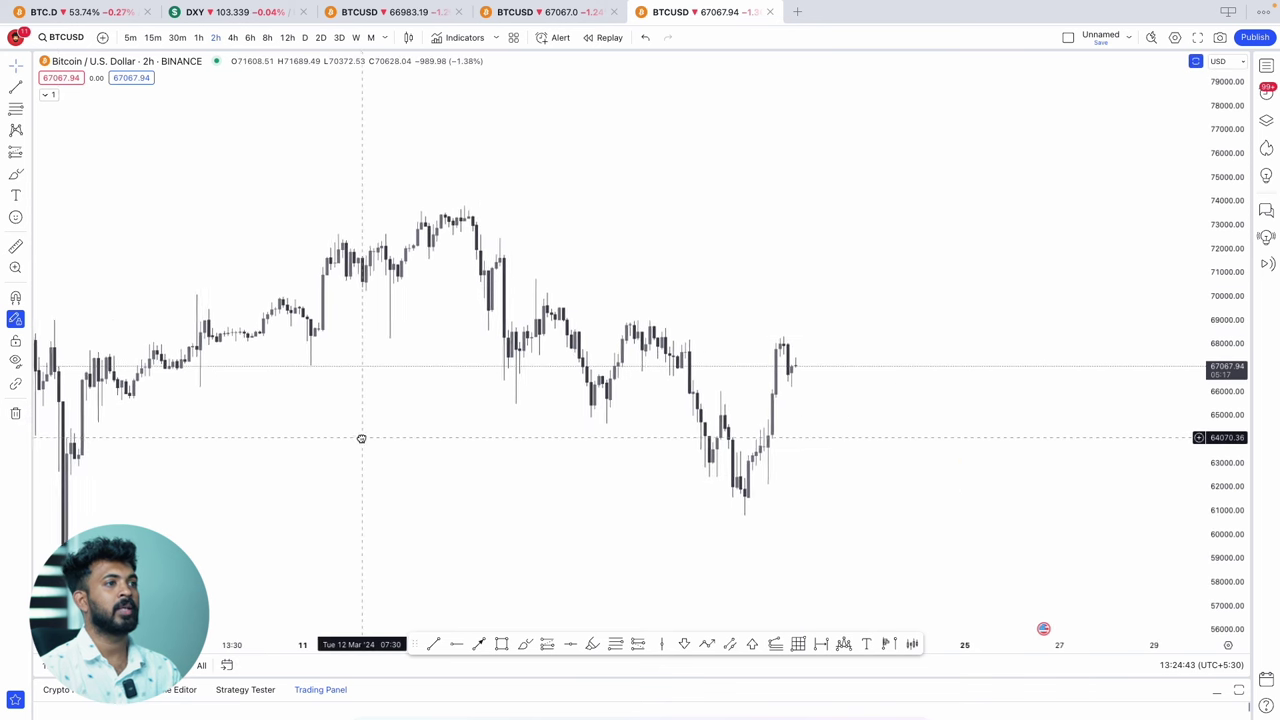
Draw a falling trendline from the swing high past the breakout candles
{"action": "left_click", "coordinate": [436, 644]}
{"action": "left_click", "coordinate": [463, 204]}
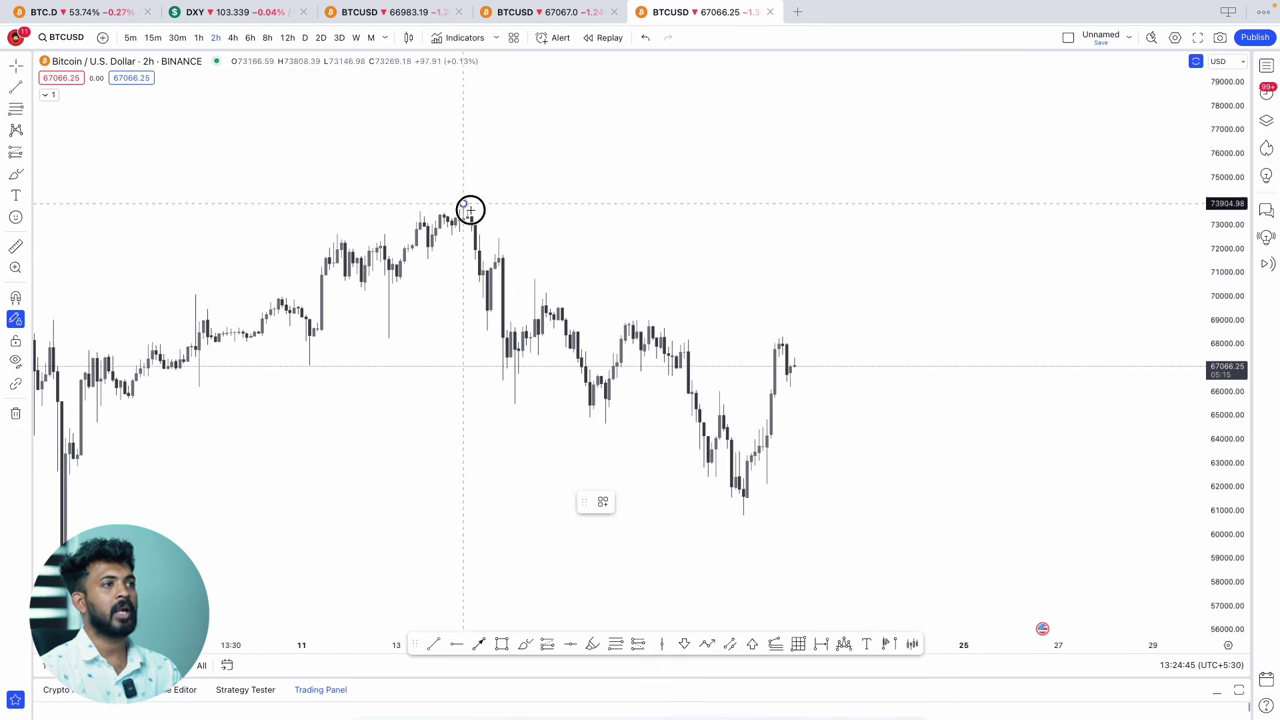
{"action": "left_click", "coordinate": [863, 440]}
{"action": "left_click_drag", "start_coordinate": [849, 360], "coordinate": [857, 361]}
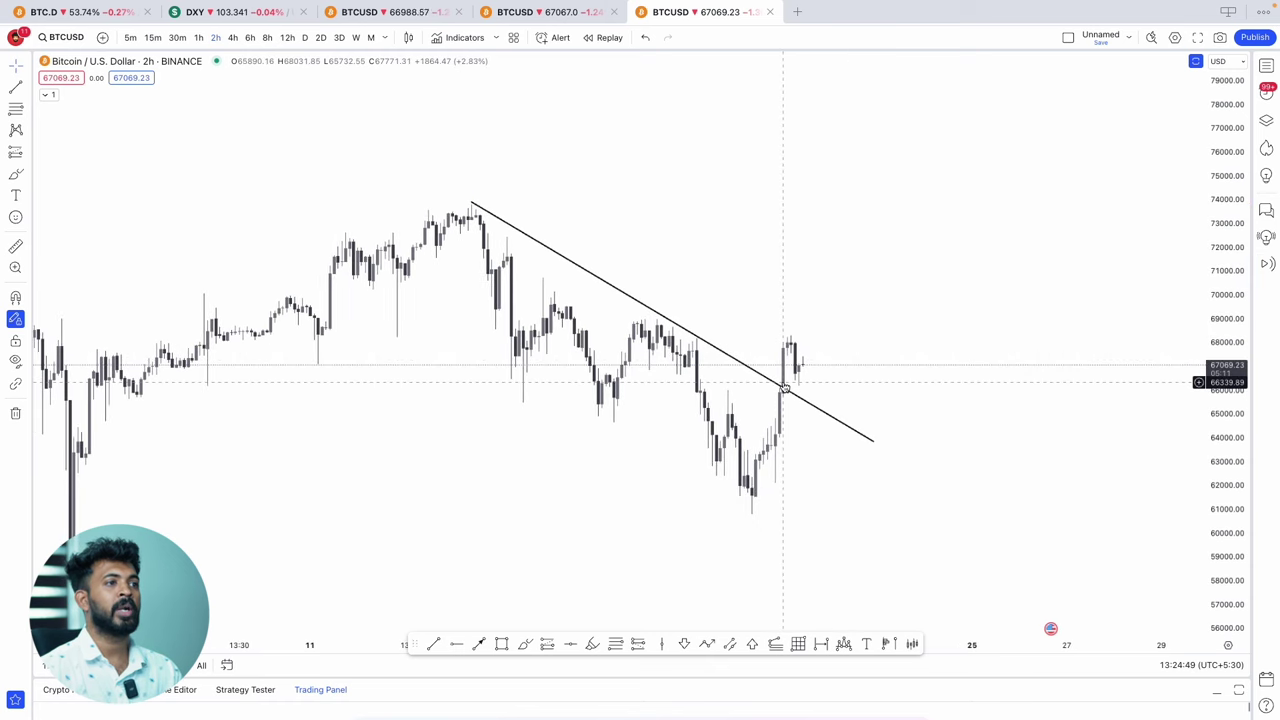
Draw a grey support zone spanning roughly 64,800–65,800
{"action": "scroll", "coordinate": [966, 406], "scroll_direction": "up", "scroll_amount": 2}
{"action": "scroll", "coordinate": [980, 380], "scroll_direction": "left", "scroll_amount": 1}
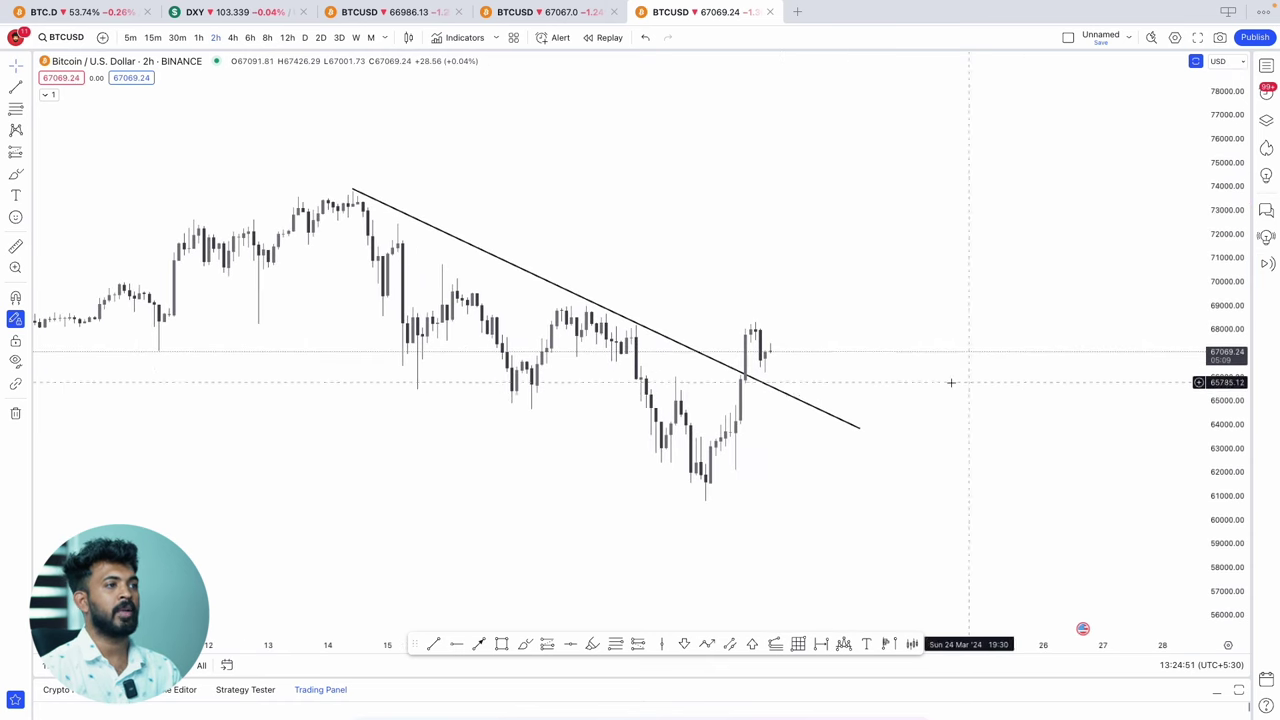
{"action": "scroll", "coordinate": [944, 390], "scroll_direction": "down", "scroll_amount": 1}
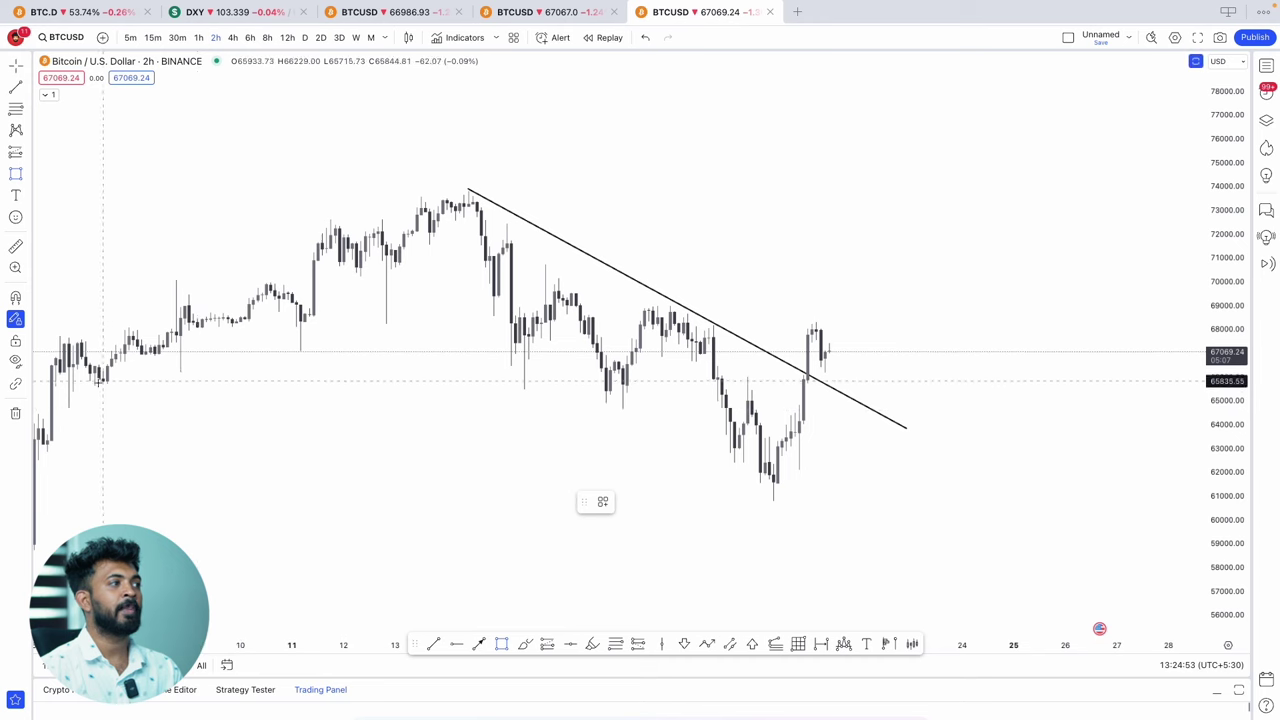
{"action": "mouse_move", "coordinate": [55, 381]}
{"action": "left_mouse_down"}
{"action": "mouse_move", "coordinate": [831, 431]}
{"action": "mouse_move", "coordinate": [1006, 410]}
{"action": "left_mouse_up"}
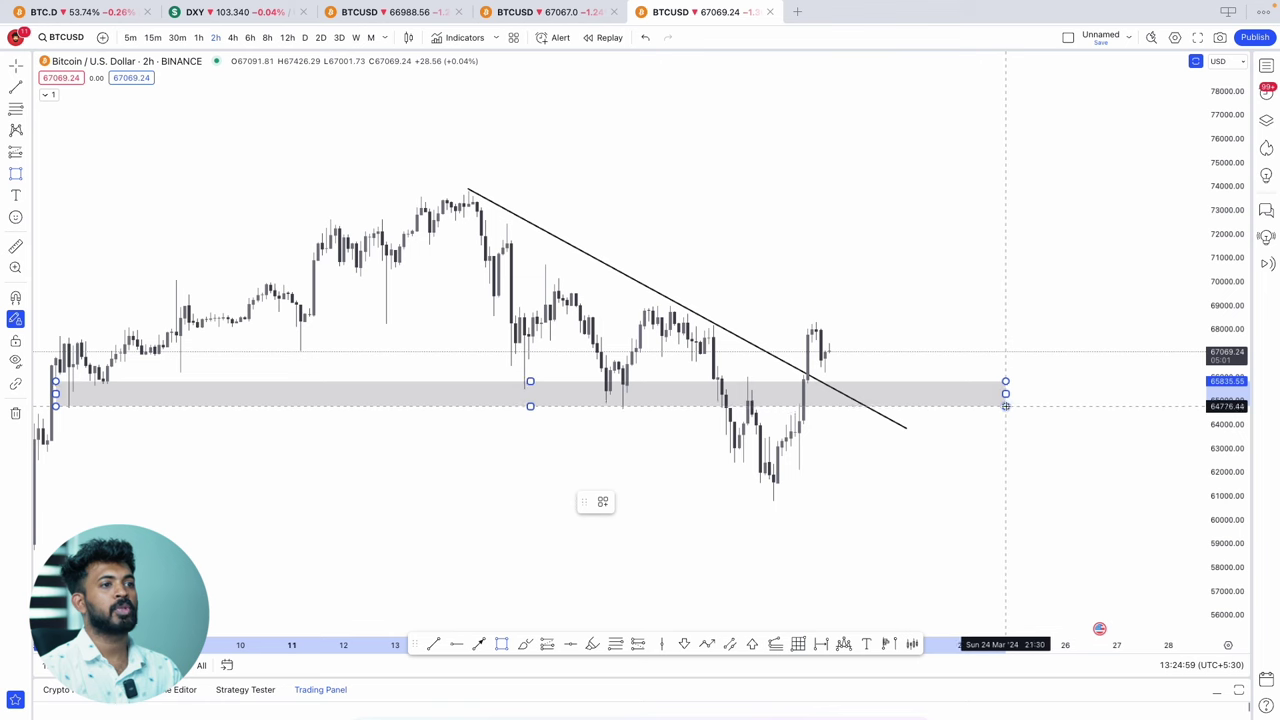
{"action": "left_click_drag", "start_coordinate": [619, 402], "coordinate": [606, 400]}
{"action": "scroll", "coordinate": [529, 469], "scroll_direction": "left", "scroll_amount": 1}
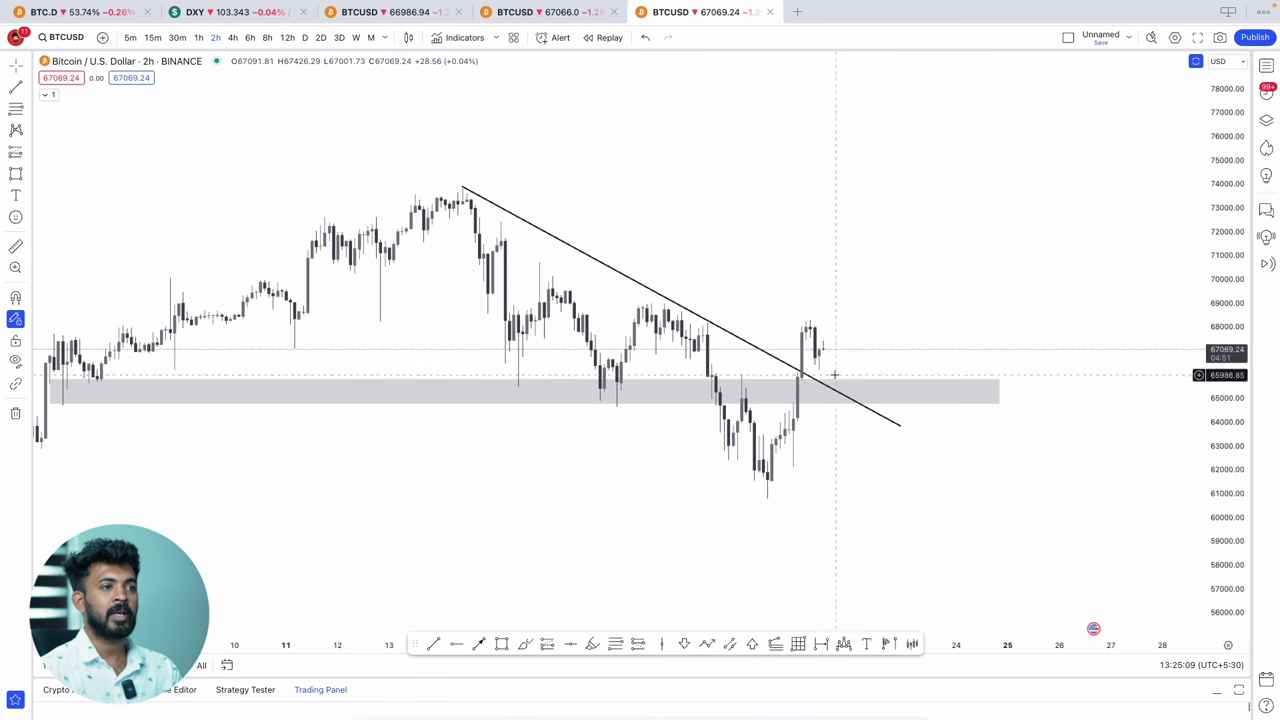
Draw a Fibonacci retracement from the 60,792 swing low to the 68,357 high
{"action": "left_click", "coordinate": [525, 643]}
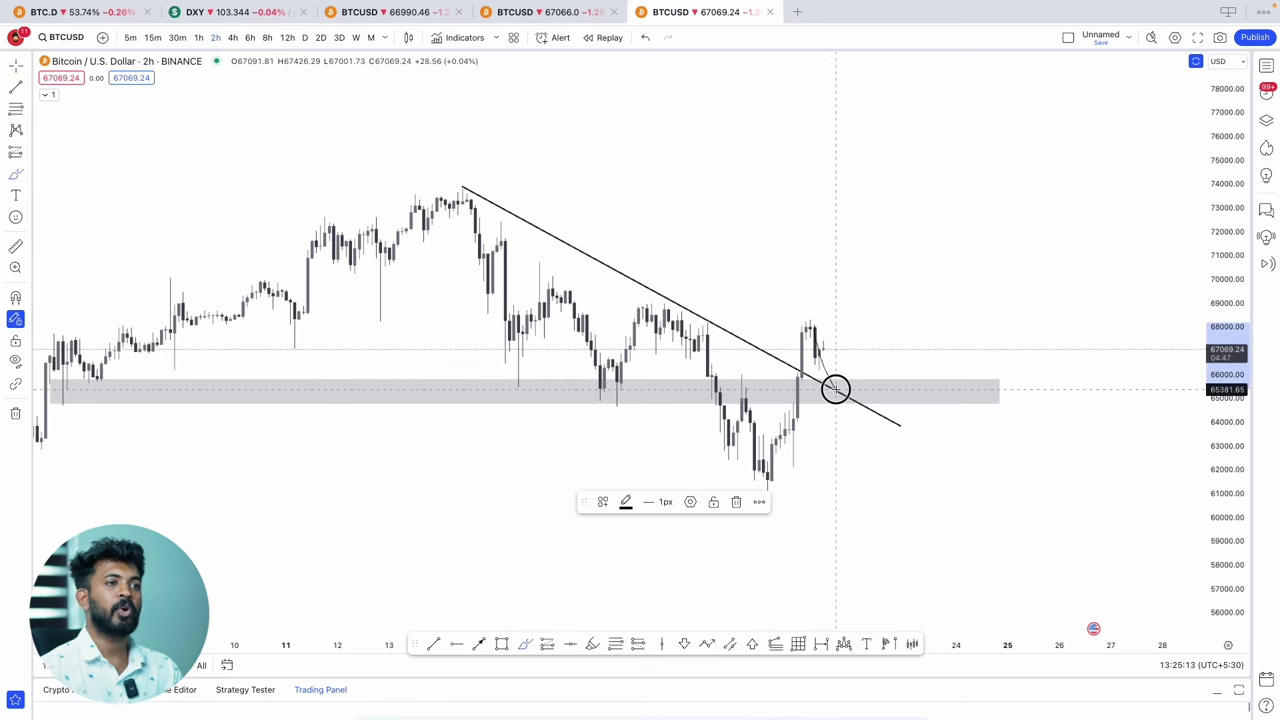
{"action": "left_click_drag", "start_coordinate": [838, 389], "coordinate": [912, 232]}
{"action": "key", "text": "ctrl+z"}
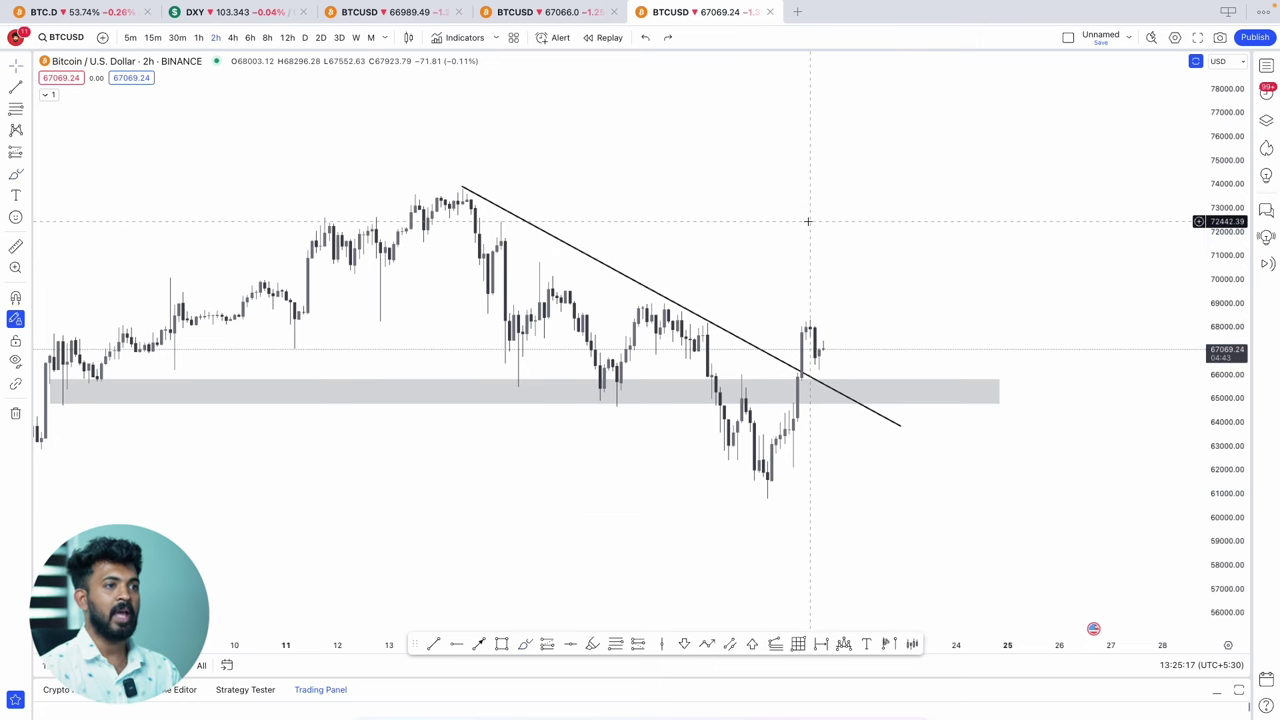
{"action": "left_click", "coordinate": [615, 643]}
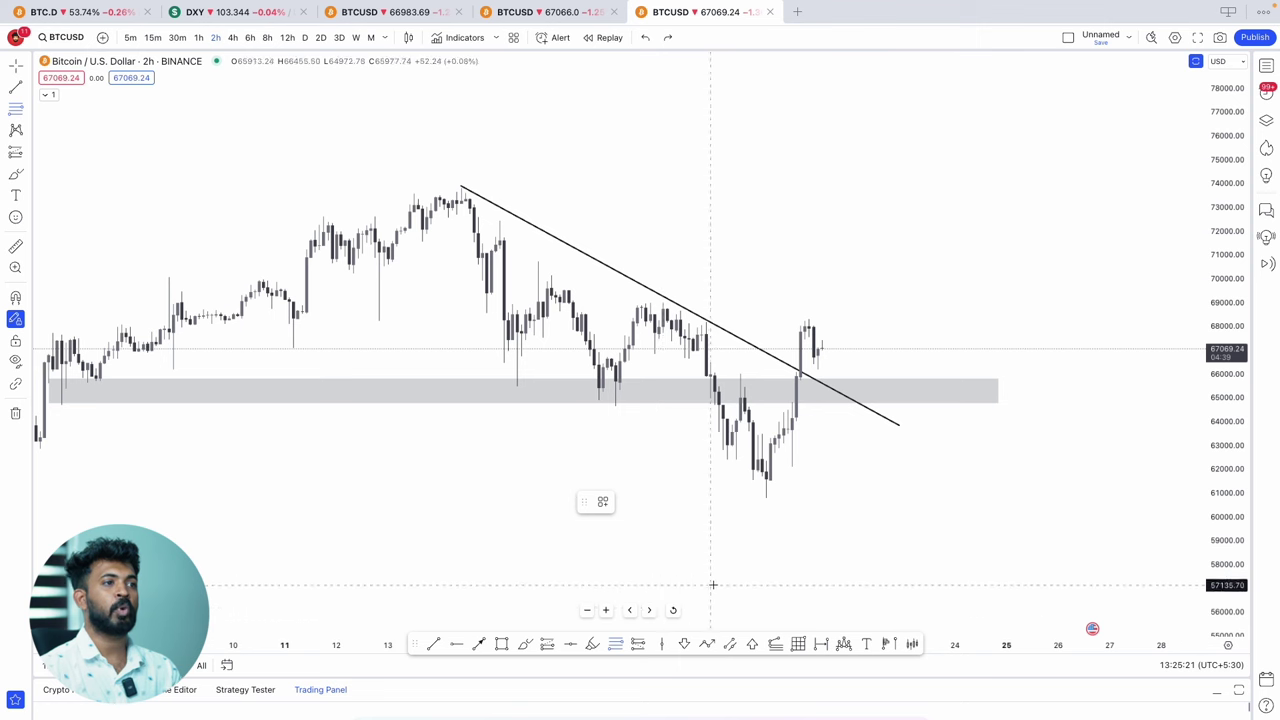
{"action": "left_click", "coordinate": [766, 497]}
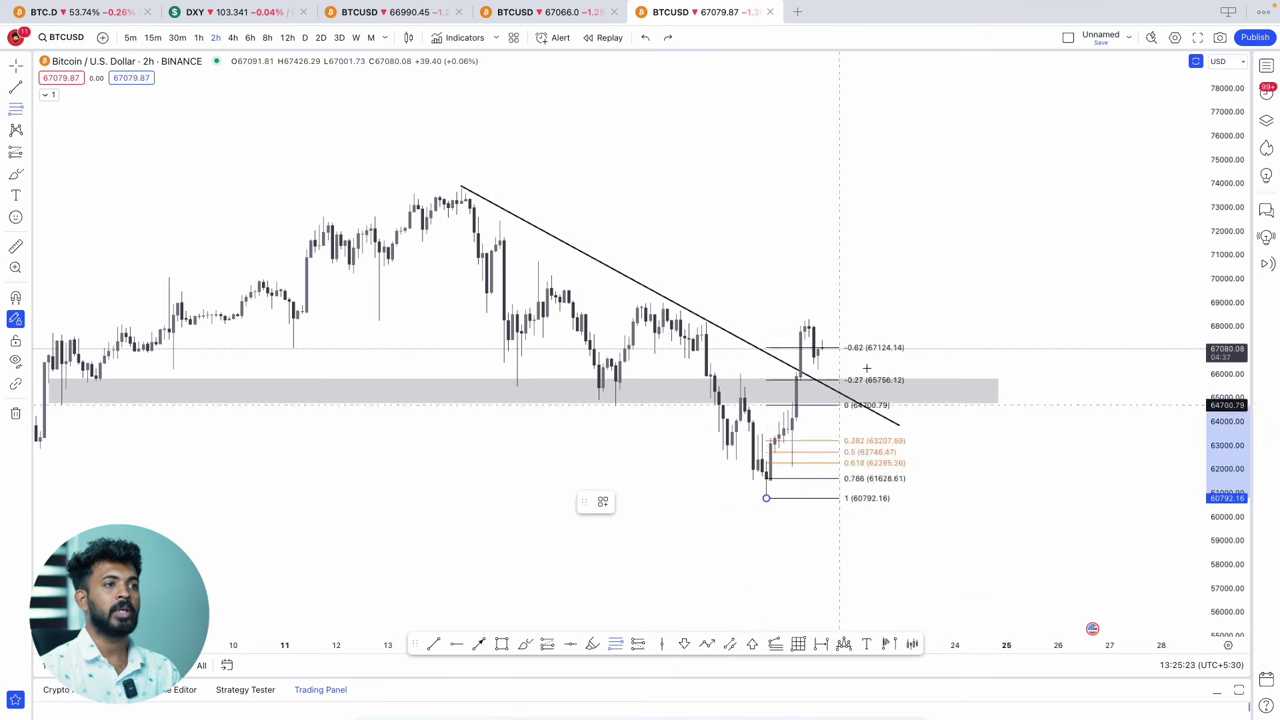
{"action": "left_click", "coordinate": [993, 318]}
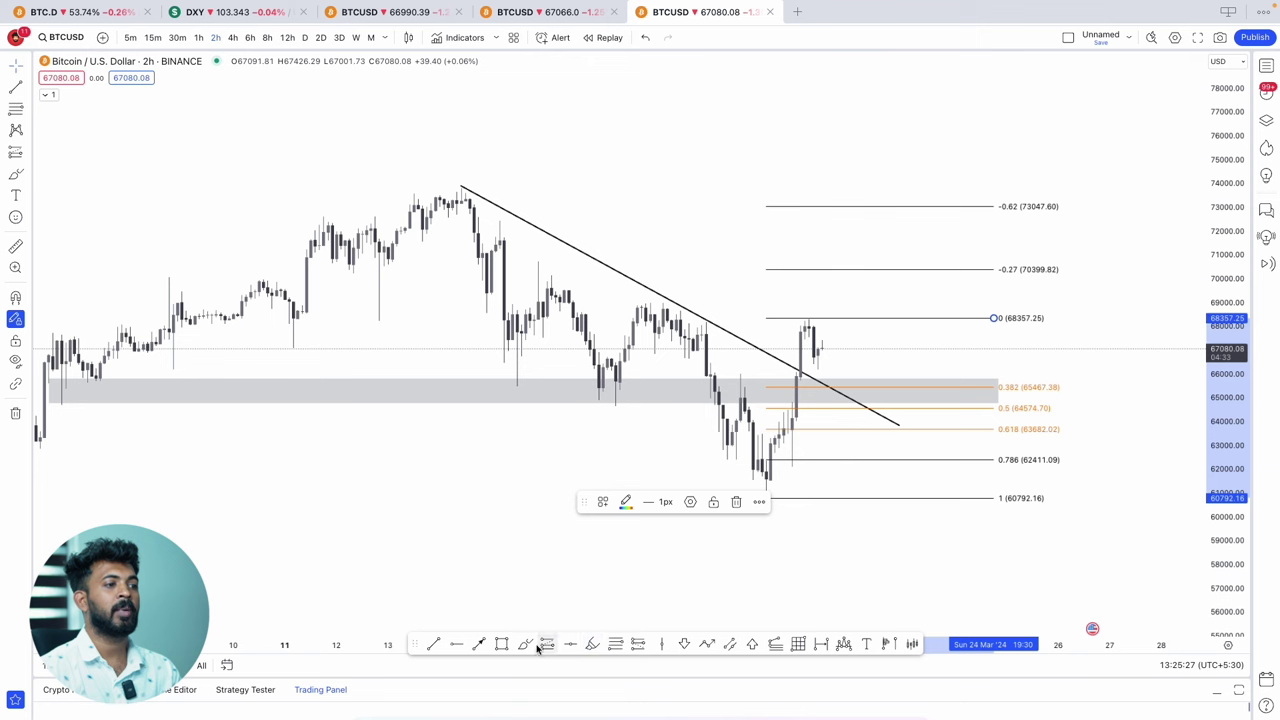
Try a box over the 0.382–0.618 levels, undo it, and dismiss the context menu
{"action": "left_click", "coordinate": [504, 645]}
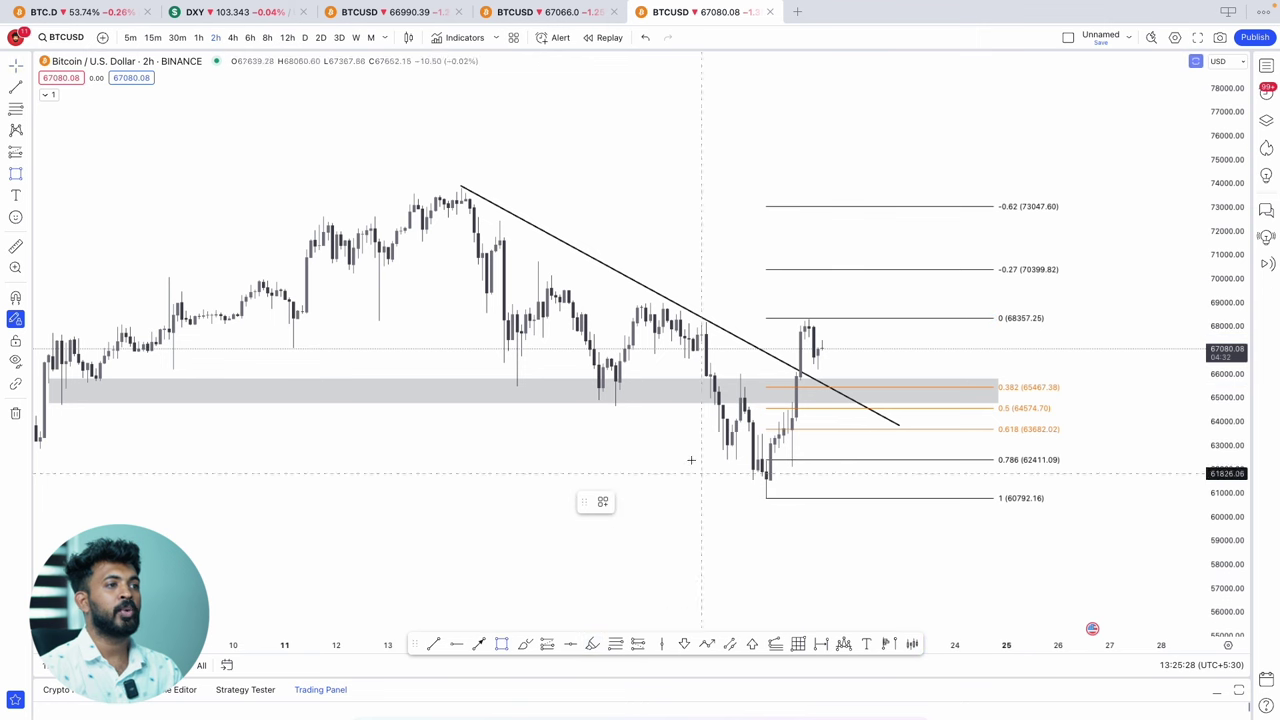
{"action": "left_click", "coordinate": [766, 386]}
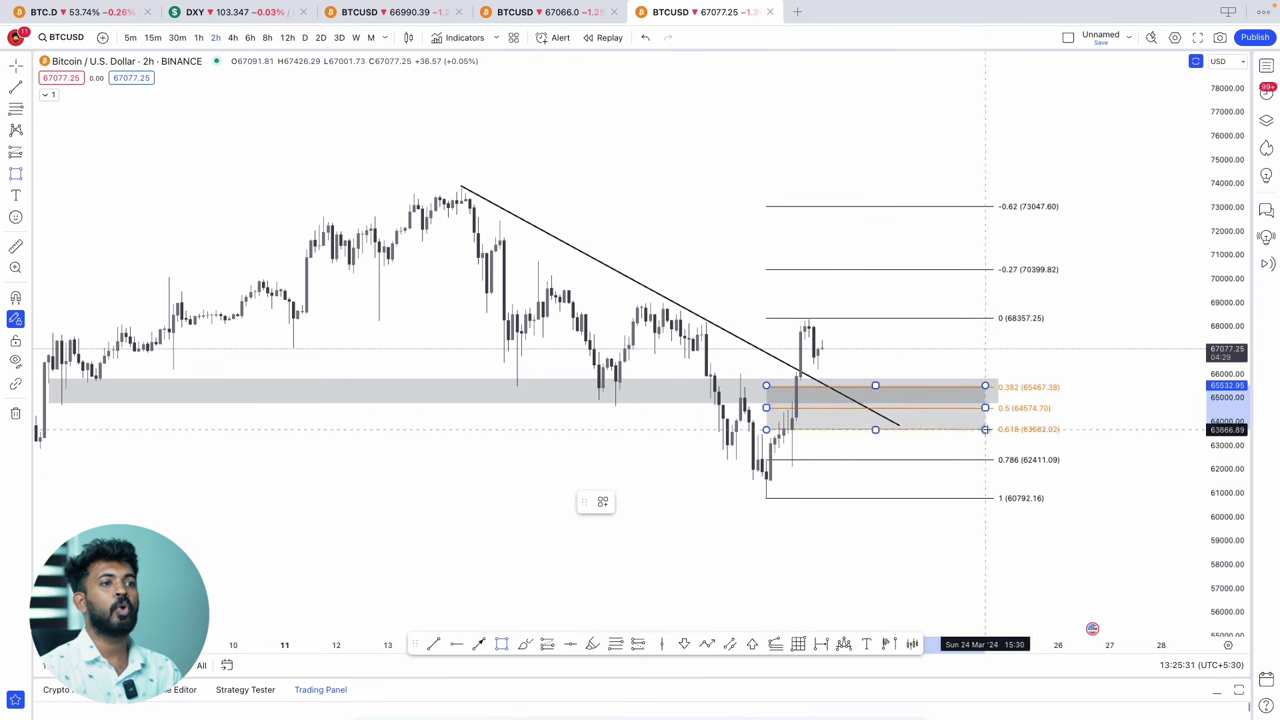
{"action": "left_click", "coordinate": [1002, 429]}
{"action": "key", "text": "ctrl+z"}
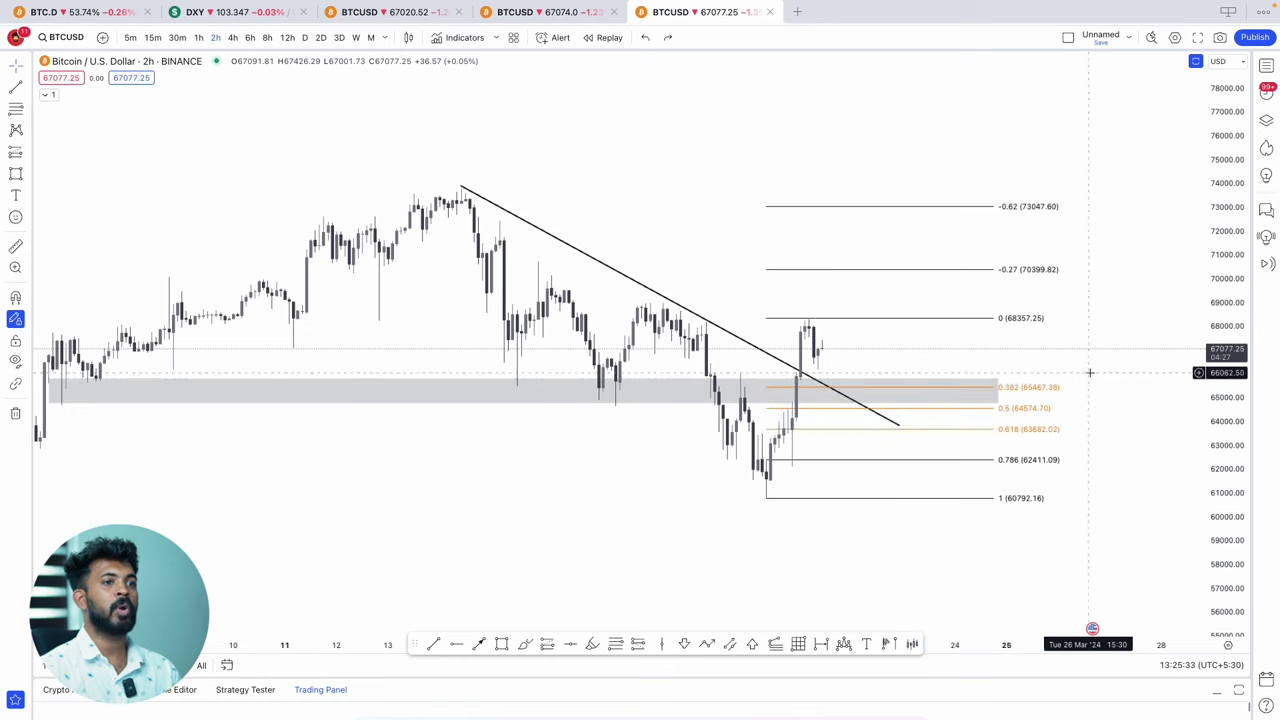
{"action": "right_click", "coordinate": [1089, 371]}
{"action": "left_click", "coordinate": [978, 568]}
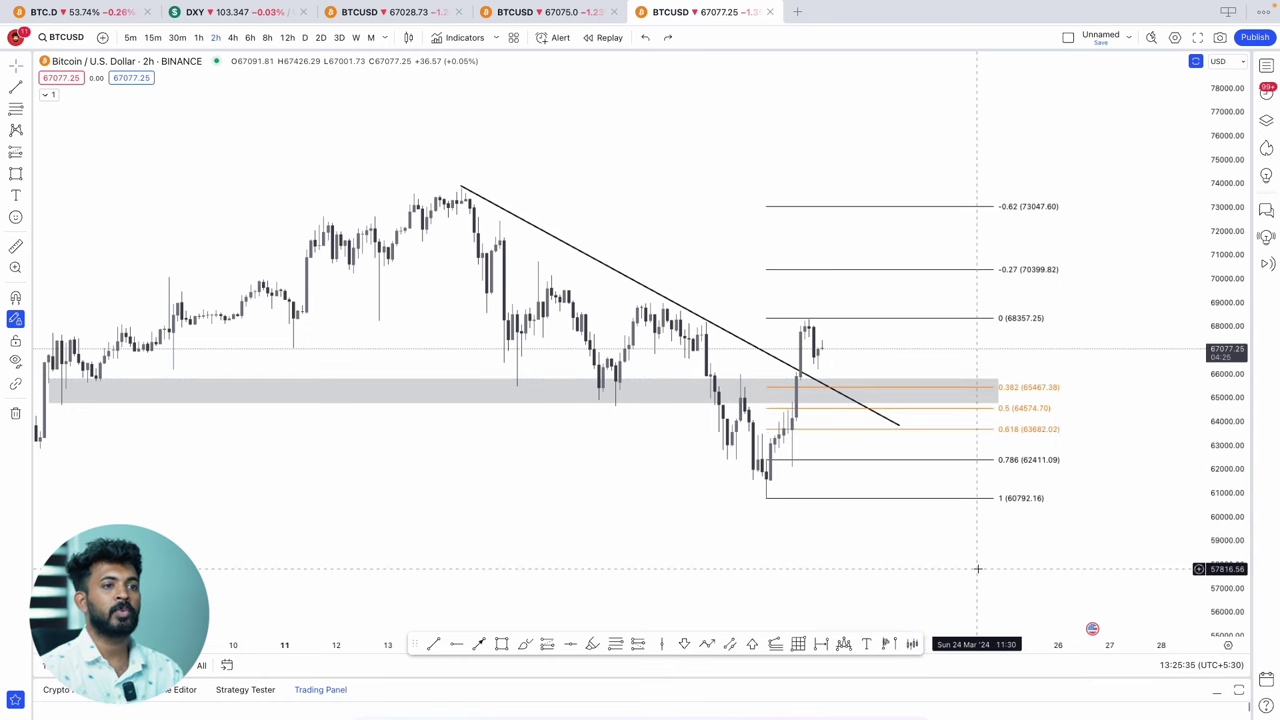